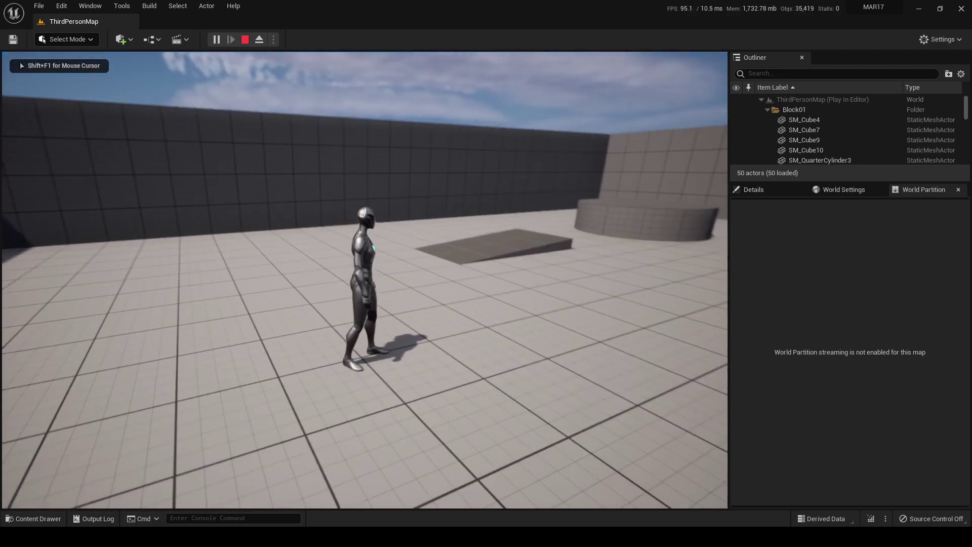
Run the character around the level near the ramp, and end the play session
{"action": "key", "text": "w"}
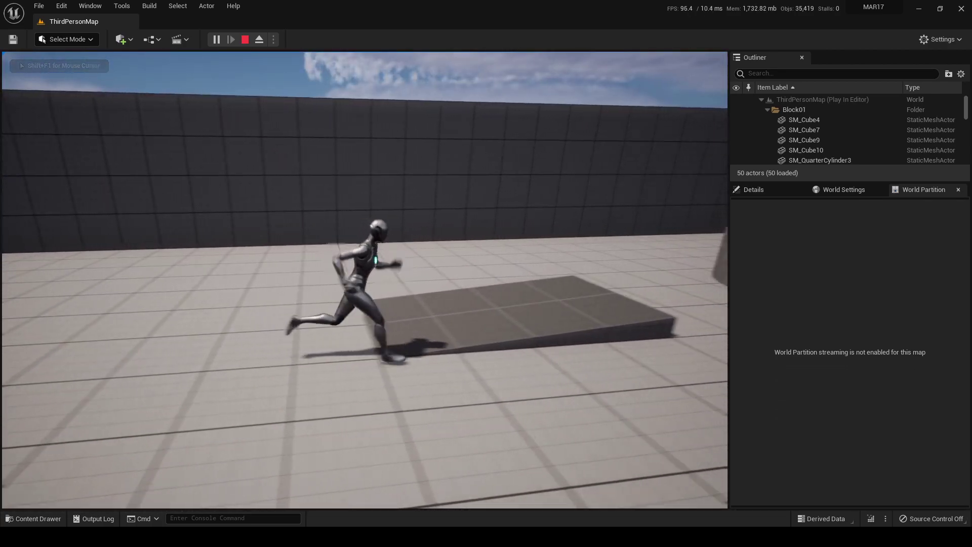
{"action": "key", "text": "w"}
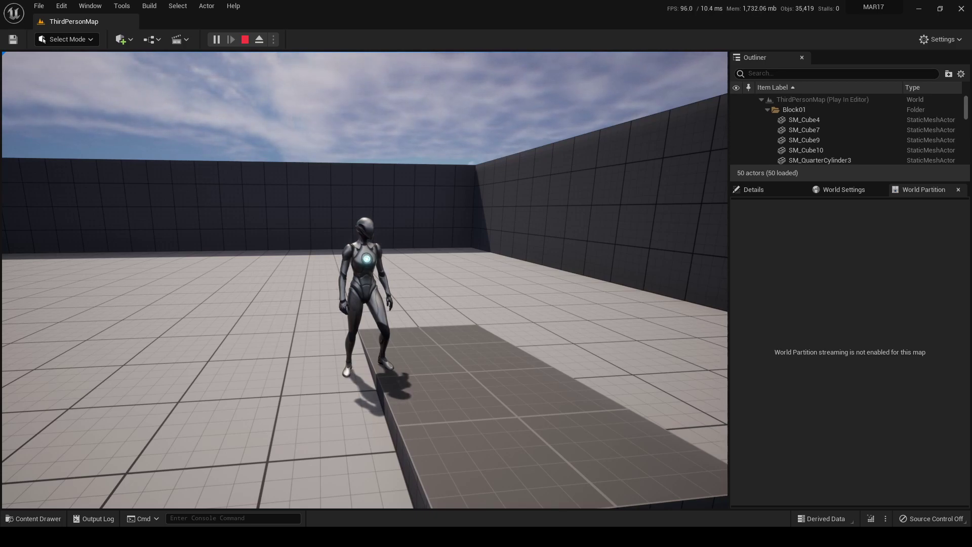
{"action": "key", "text": "Escape"}
Browse the project content to the Mannequin_UE4 folder inside Characters
{"action": "key", "text": "ctrl+space"}
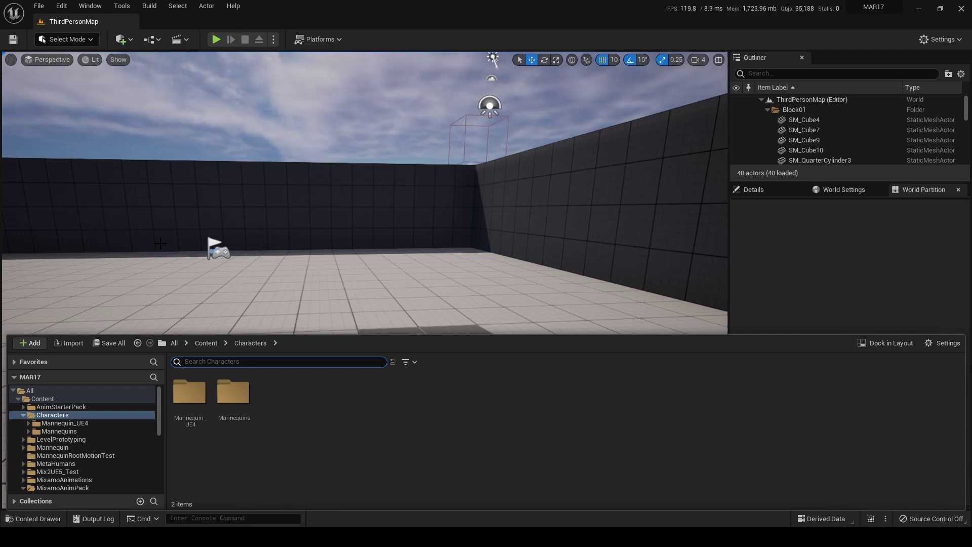
{"action": "scroll", "coordinate": [83, 415], "scroll_direction": "down", "scroll_amount": 5}
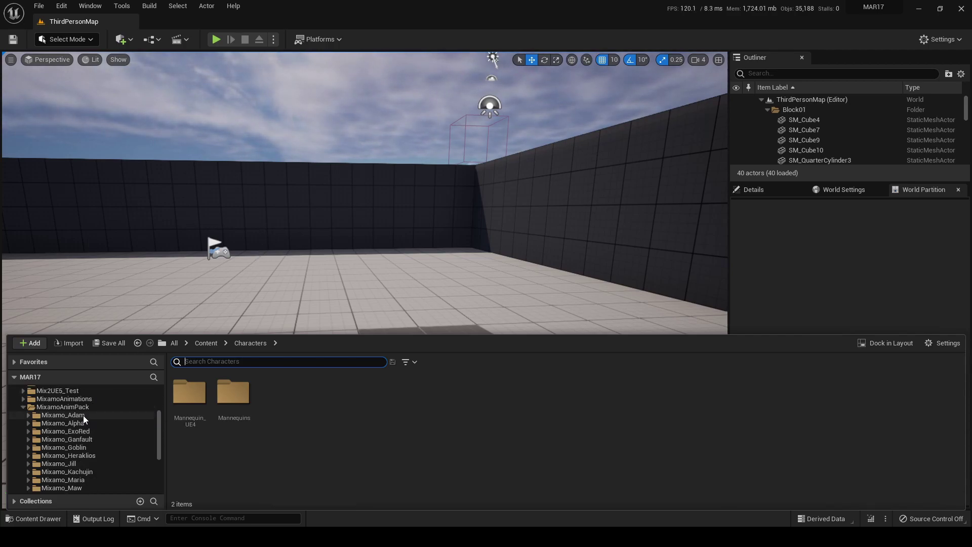
{"action": "scroll", "coordinate": [81, 418], "scroll_direction": "up", "scroll_amount": 5}
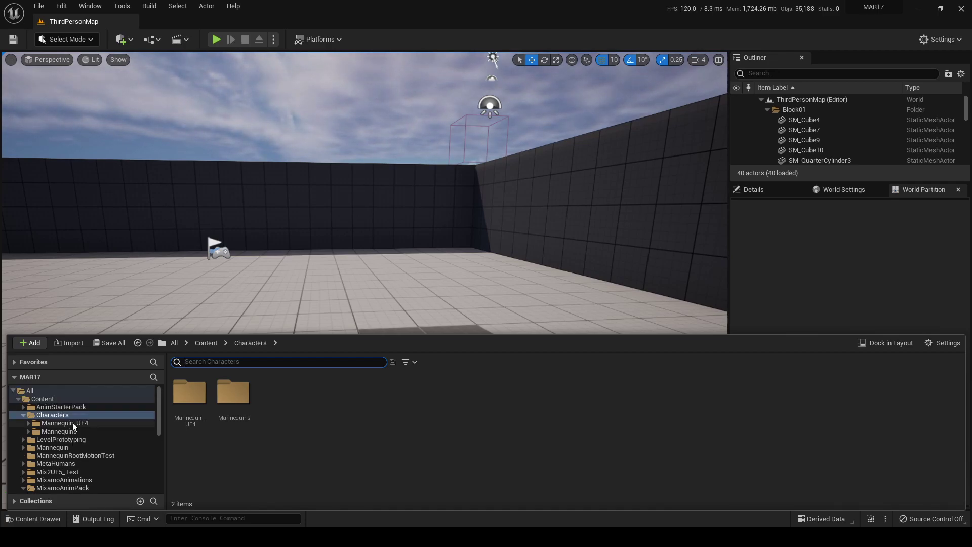
{"action": "left_click", "coordinate": [74, 424]}
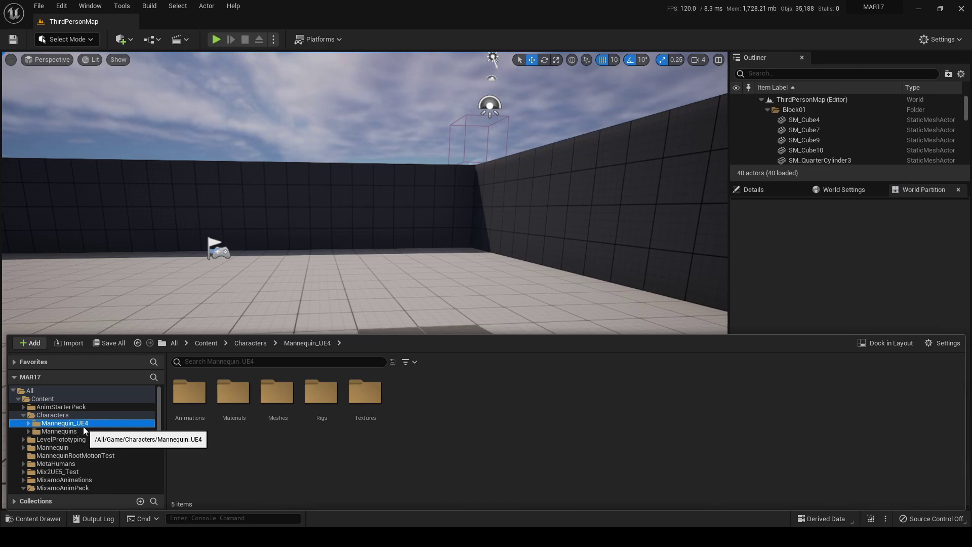
Open BP_ThirdPersonCharacter from the ThirdPerson/Blueprints folder and show its 3D viewport
{"action": "scroll", "coordinate": [83, 427], "scroll_direction": "down", "scroll_amount": 10}
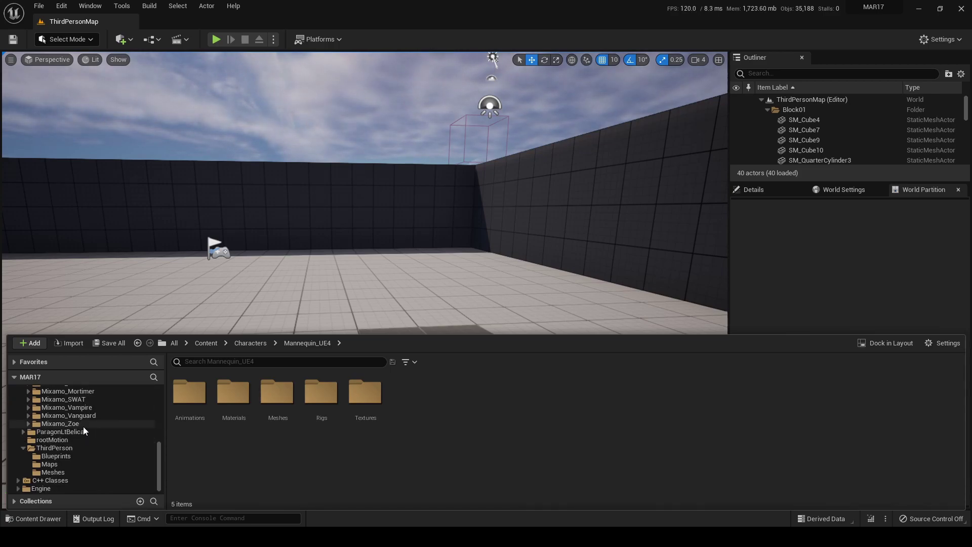
{"action": "left_click", "coordinate": [65, 455]}
{"action": "left_click", "coordinate": [185, 397]}
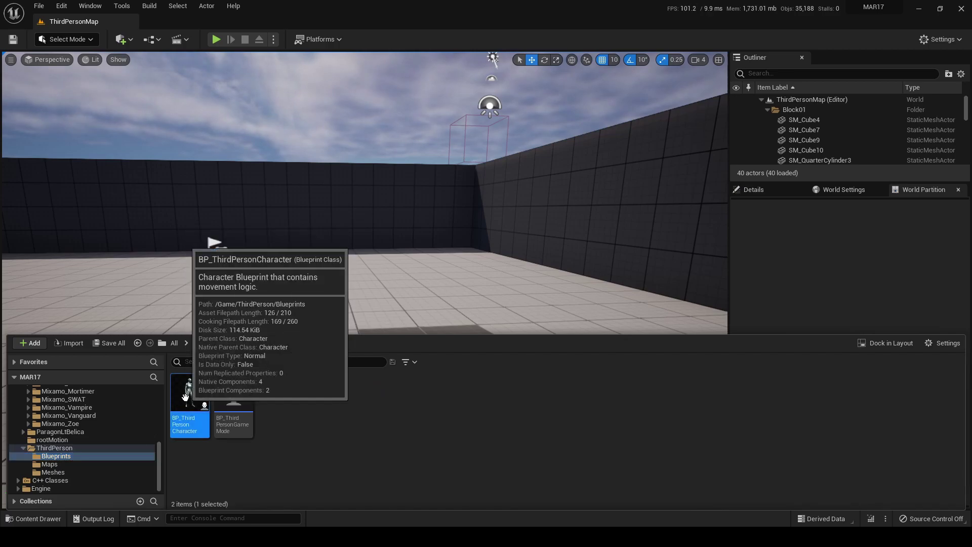
{"action": "double_click", "coordinate": [185, 397]}
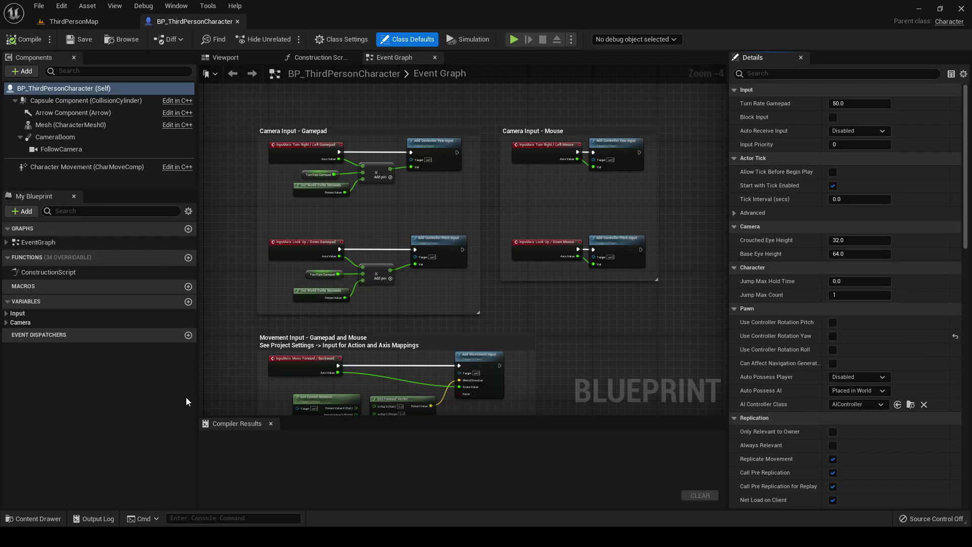
{"action": "left_click", "coordinate": [225, 57]}
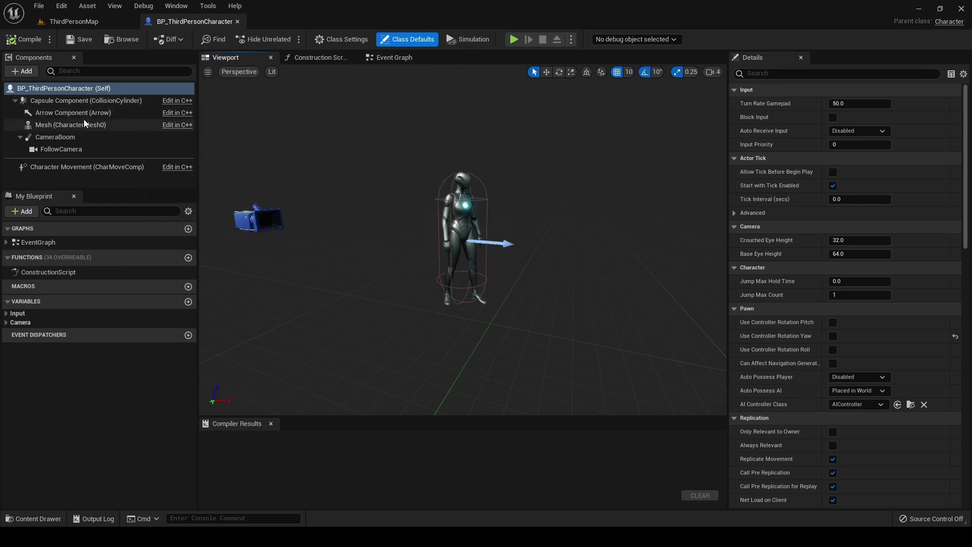
Add a Skeletal Mesh component under the character's Mesh component and name it UE4
{"action": "left_click", "coordinate": [69, 125]}
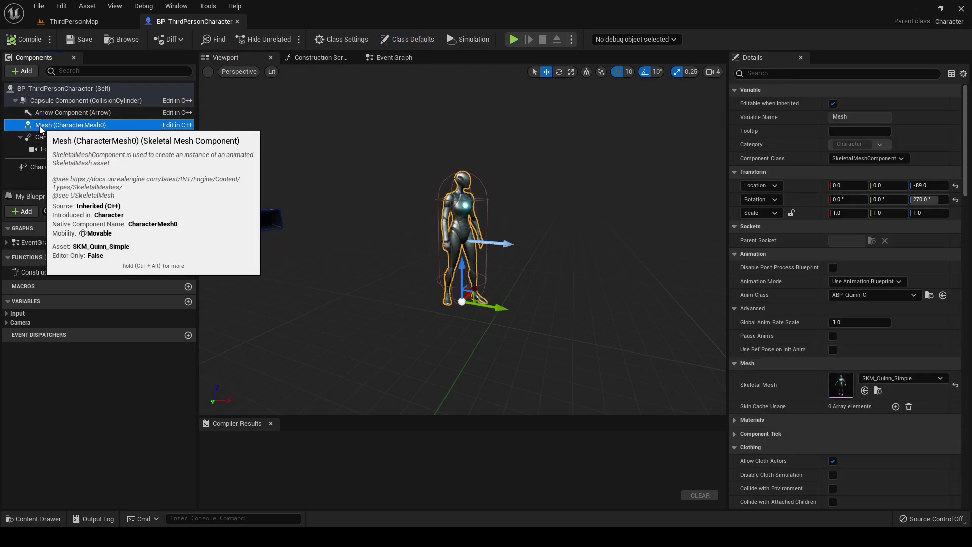
{"action": "left_click", "coordinate": [22, 71]}
{"action": "type", "text": "ske"}
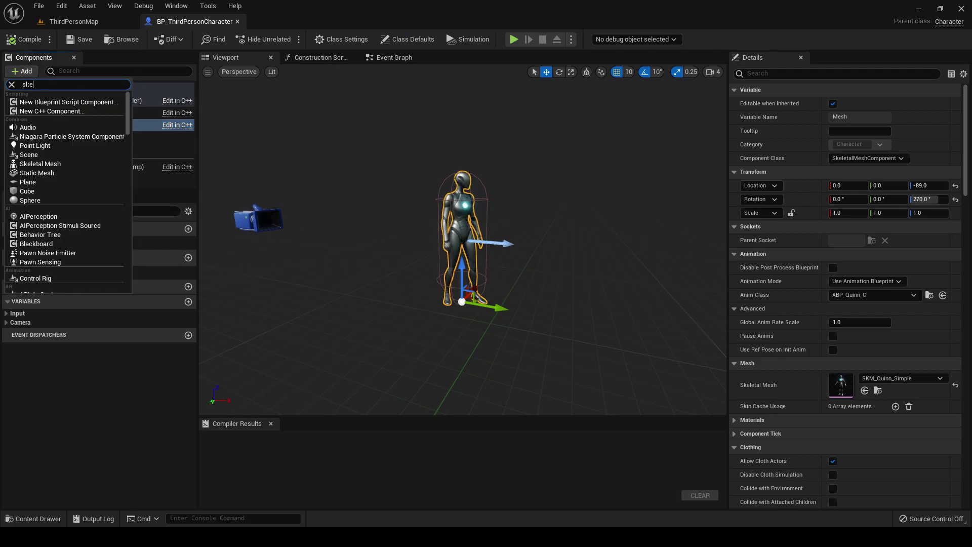
{"action": "key", "text": "Return"}
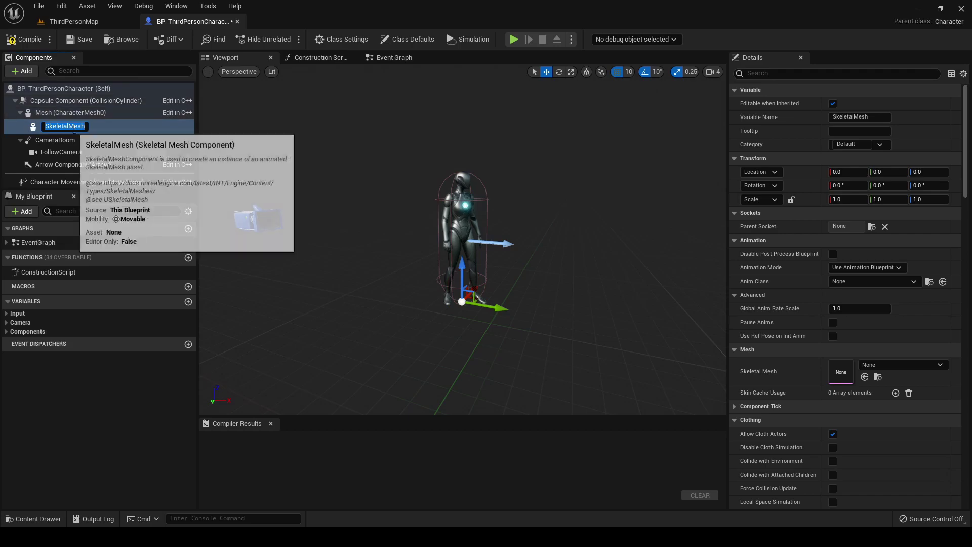
{"action": "type", "text": "UE4"}
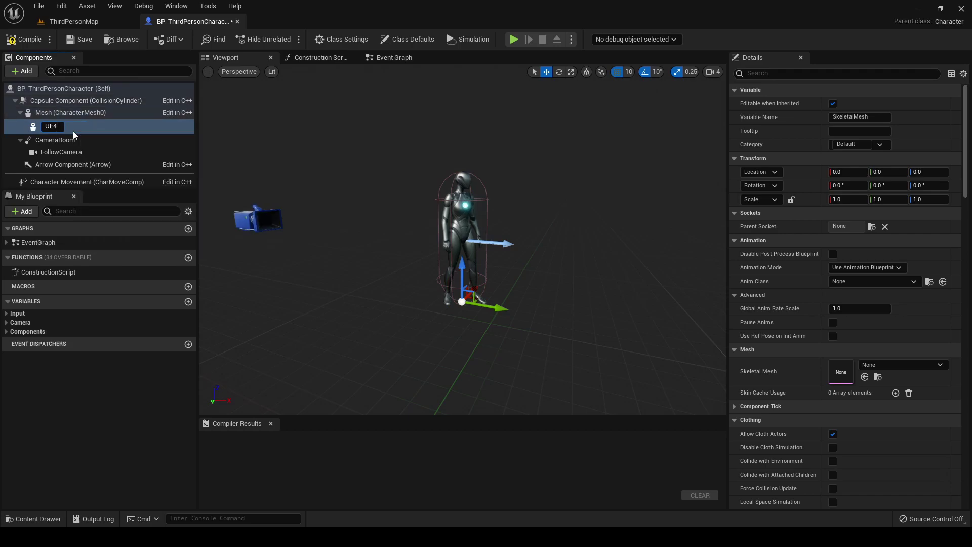
{"action": "key", "text": "Return"}
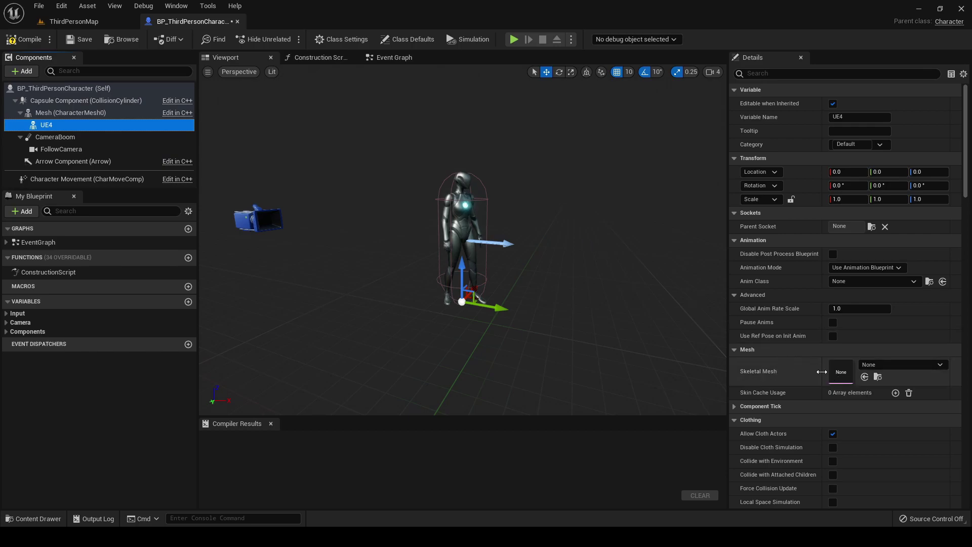
Assign SK_Mannequin from Characters/Mannequin_UE4/Meshes as the skeletal mesh of the UE4 component
{"action": "key", "text": "alt+Tab"}
{"action": "key", "text": "alt+shift+Tab"}
{"action": "key", "text": "ctrl+space"}
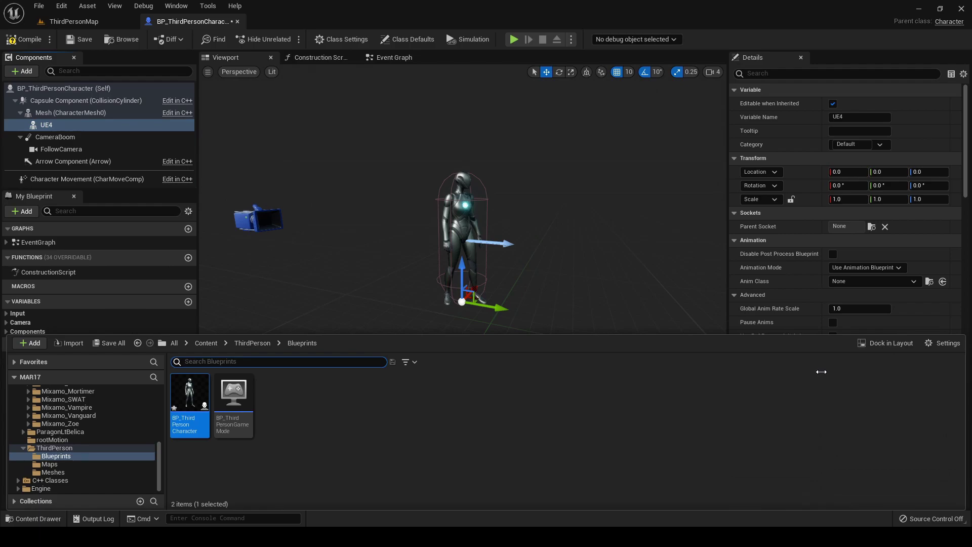
{"action": "scroll", "coordinate": [89, 436], "scroll_direction": "up", "scroll_amount": 10}
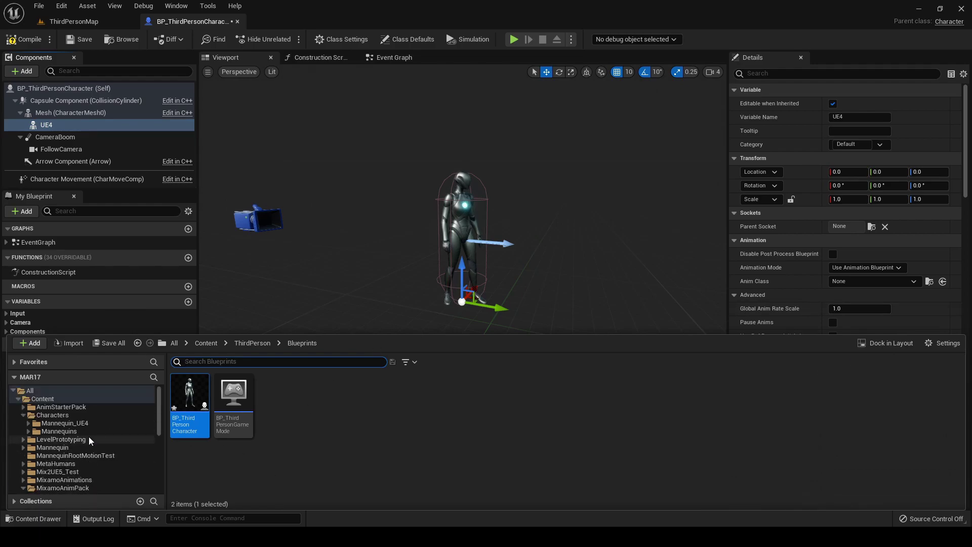
{"action": "left_click", "coordinate": [60, 423]}
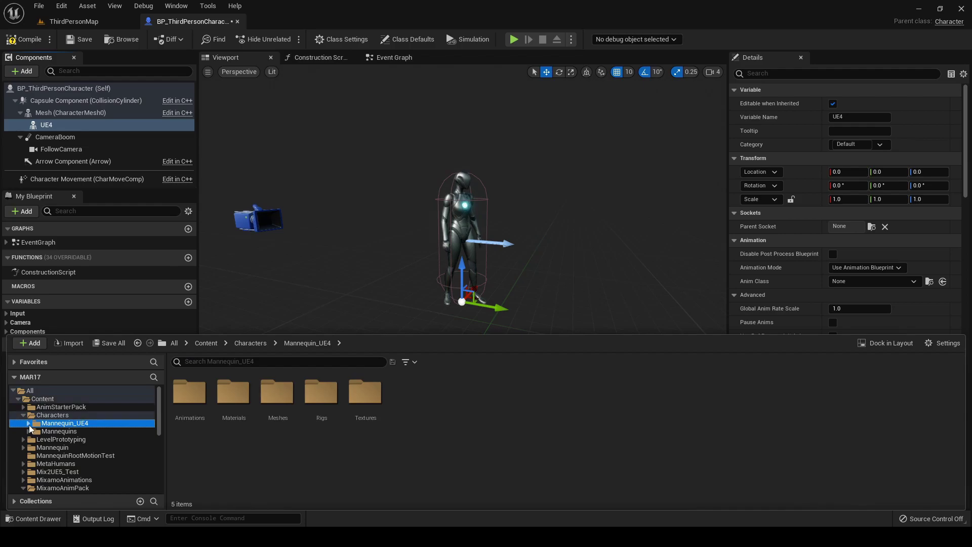
{"action": "left_click", "coordinate": [29, 424]}
{"action": "left_click", "coordinate": [57, 448]}
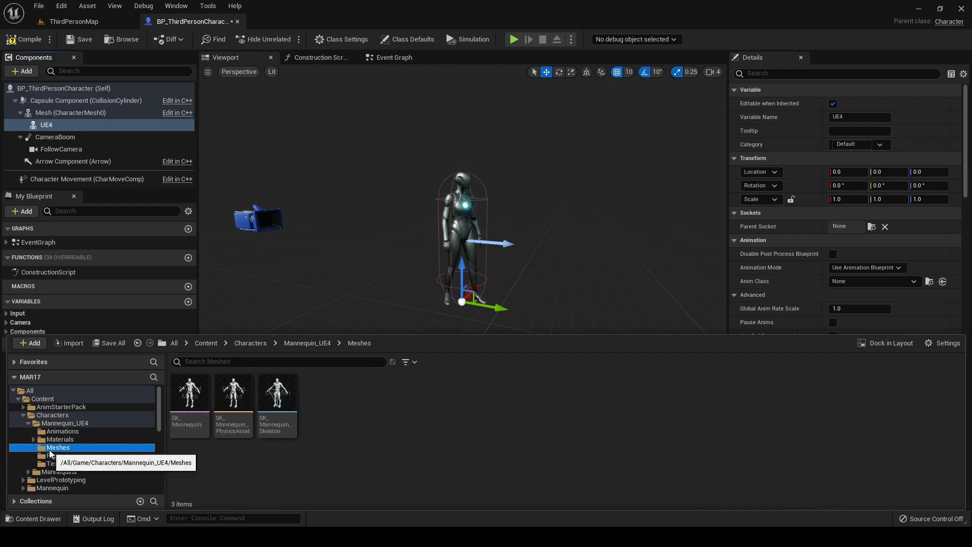
{"action": "left_click", "coordinate": [175, 411]}
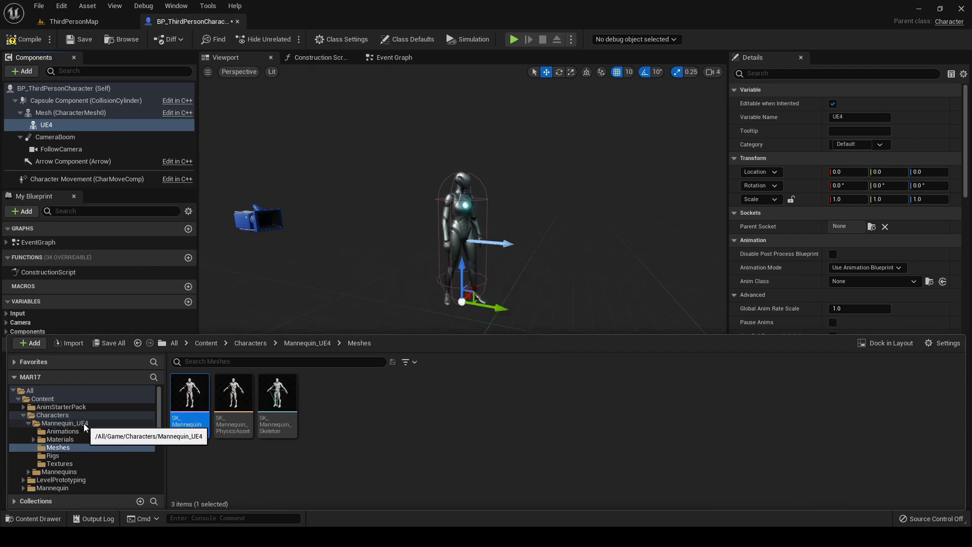
{"action": "mouse_move", "coordinate": [192, 395]}
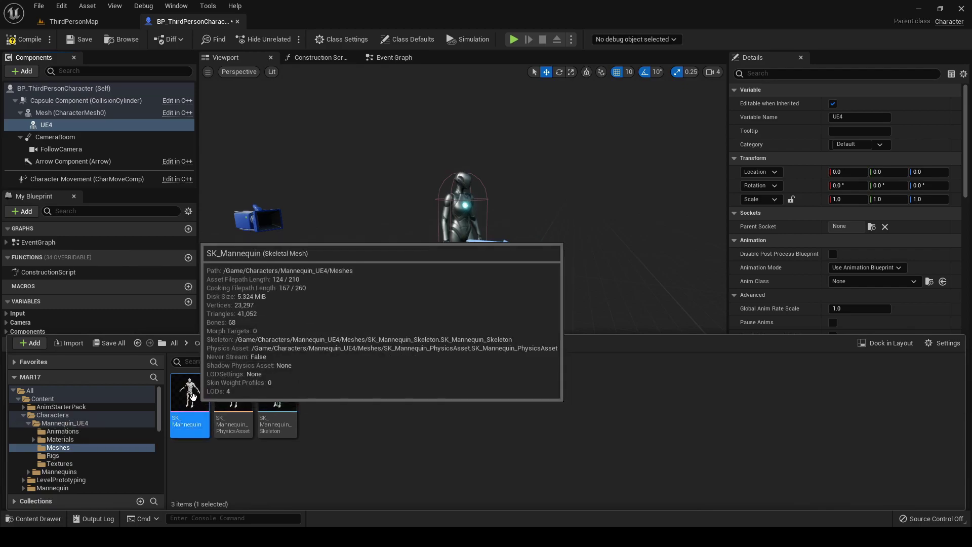
{"action": "left_click_drag", "start_coordinate": [192, 395], "coordinate": [853, 304]}
{"action": "scroll", "coordinate": [760, 241], "scroll_direction": "down", "scroll_amount": 3}
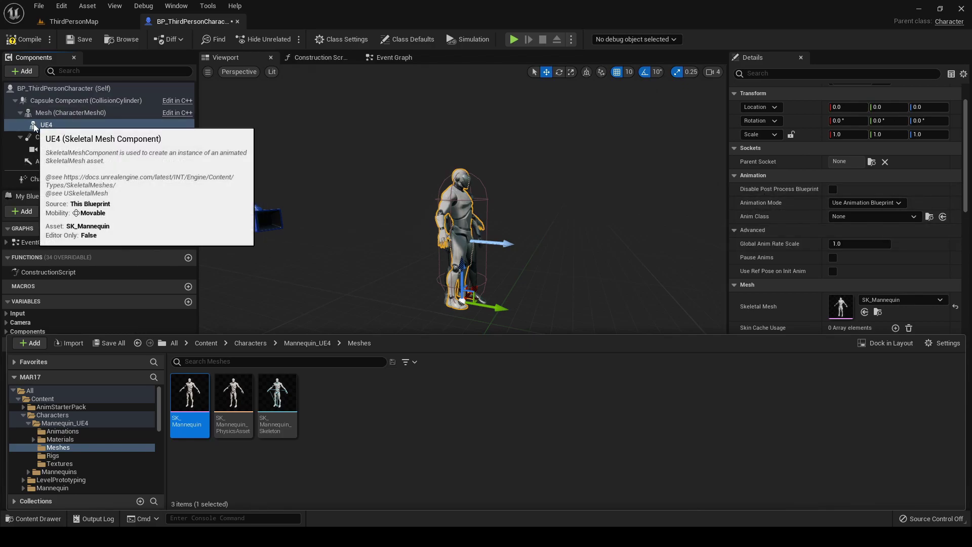
Return to ThirdPersonMap and open the ThirdPerson/Blueprints content folder
{"action": "left_click", "coordinate": [77, 22]}
{"action": "key", "text": "ctrl+space"}
{"action": "scroll", "coordinate": [71, 440], "scroll_direction": "down", "scroll_amount": 10}
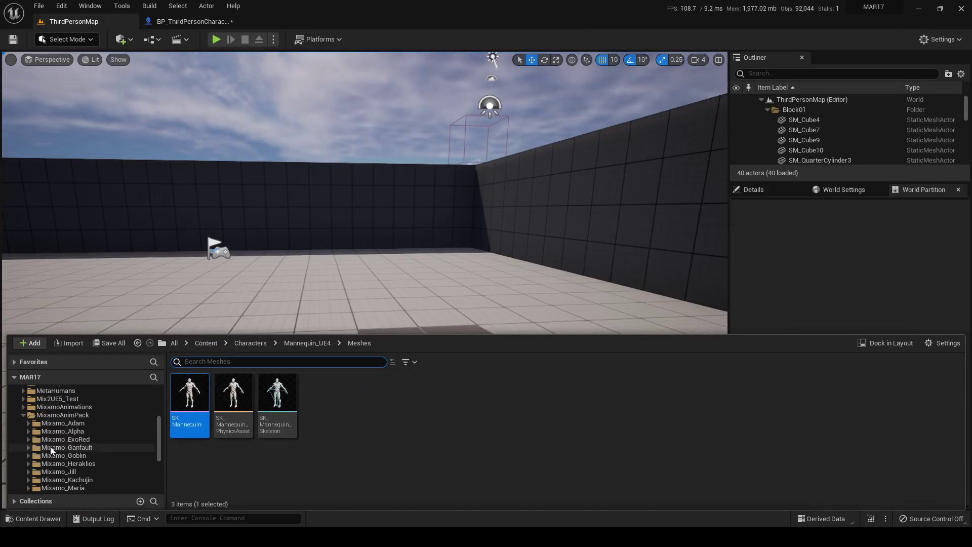
{"action": "left_click", "coordinate": [59, 456]}
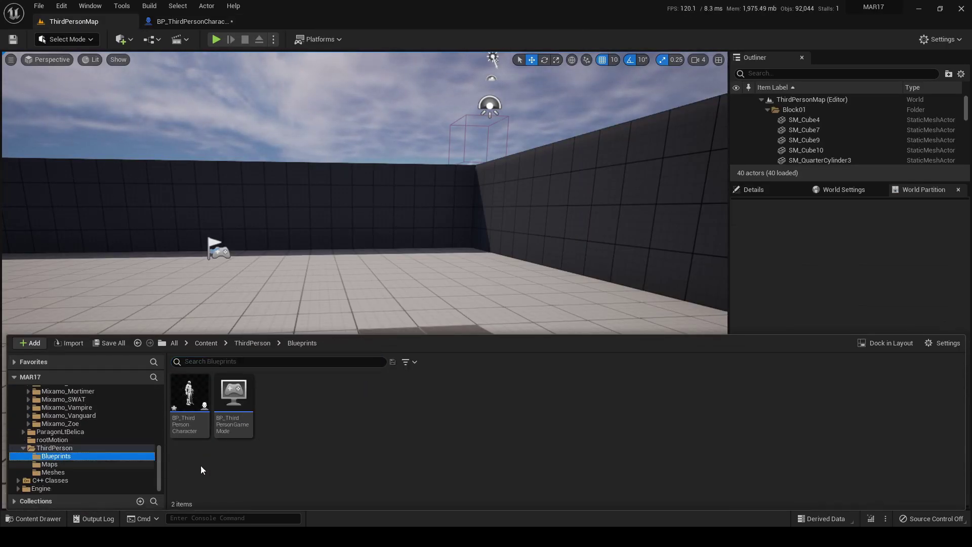
Create an Animation Blueprint for the Mannequin_UE4 skeleton SK_Mannequin_Skeleton and name it ABP_UE4
{"action": "right_click", "coordinate": [273, 417]}
{"action": "mouse_move", "coordinate": [371, 227]}
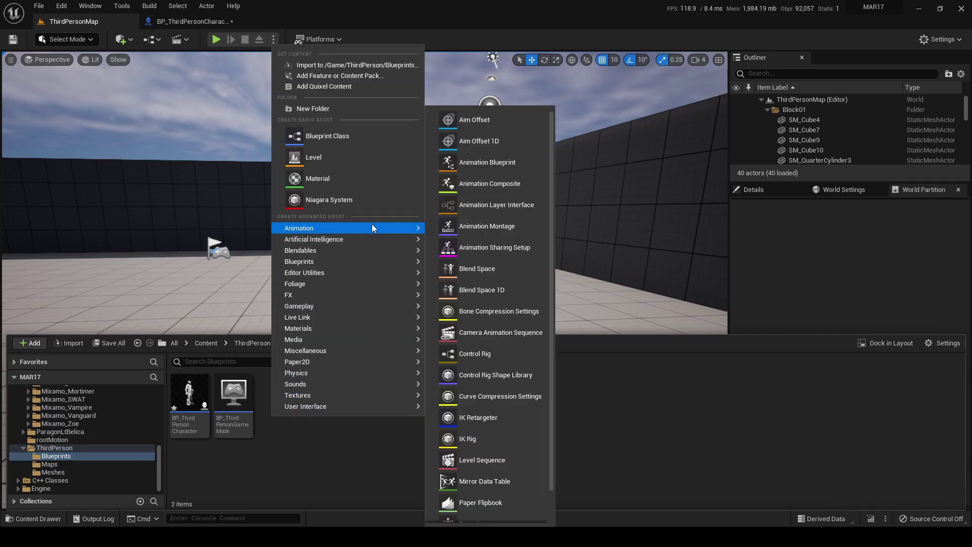
{"action": "left_click", "coordinate": [516, 162]}
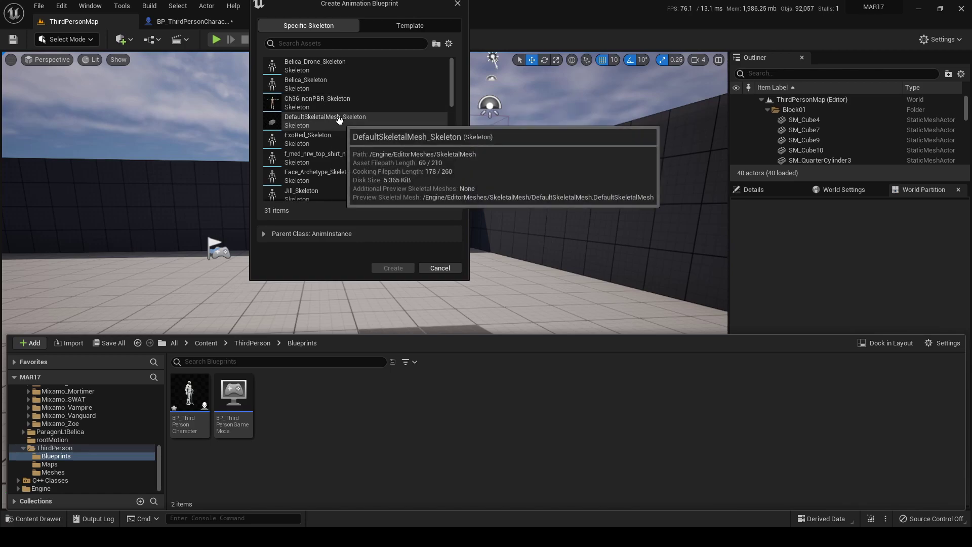
{"action": "left_click", "coordinate": [326, 44]}
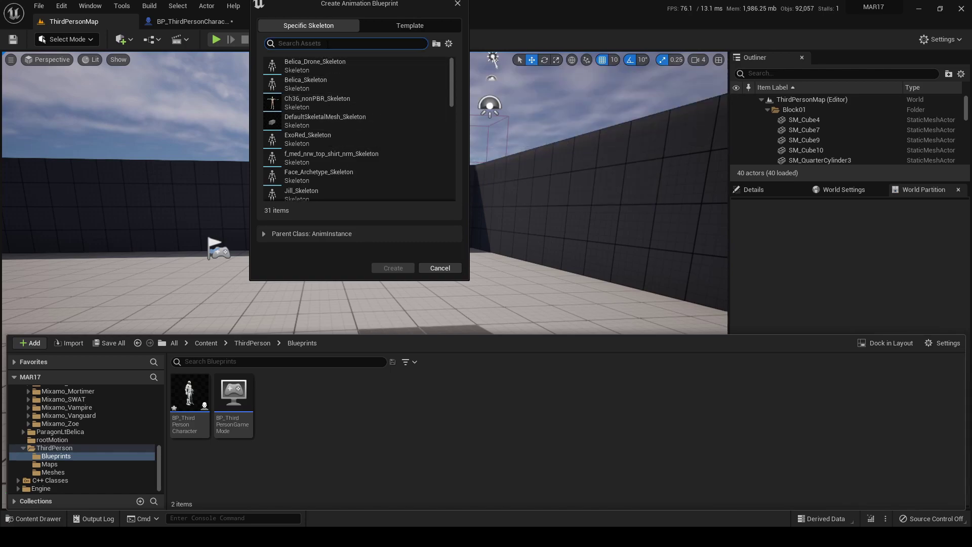
{"action": "type", "text": "sk_"}
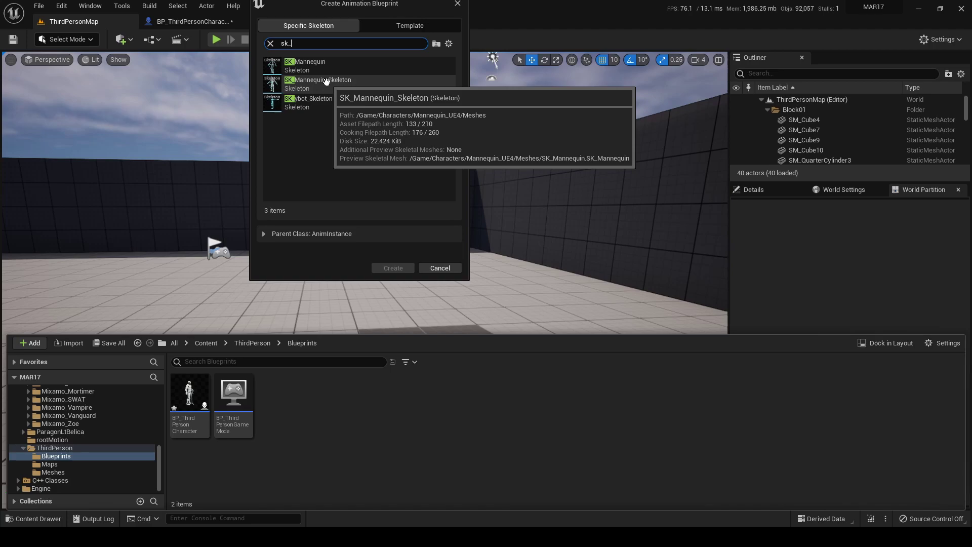
{"action": "left_click", "coordinate": [326, 82]}
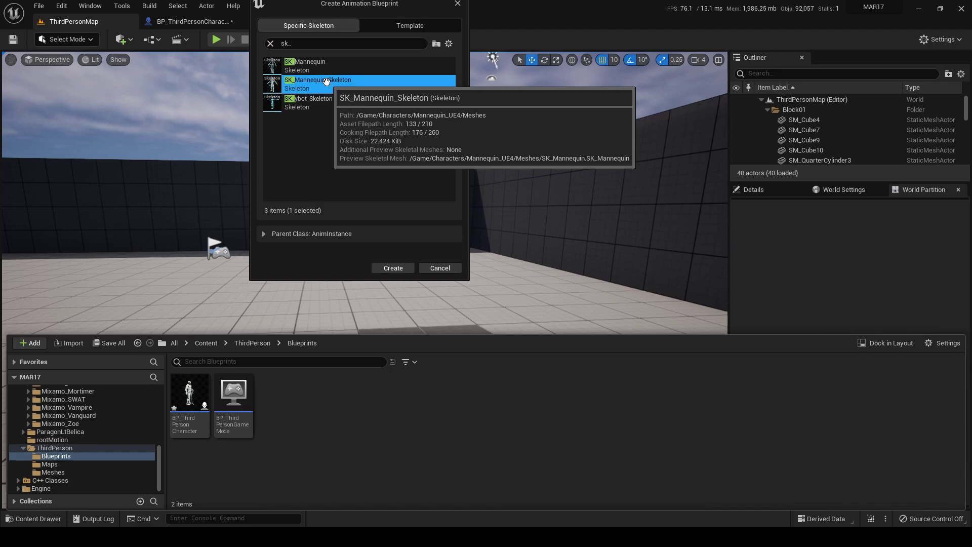
{"action": "left_click", "coordinate": [392, 268]}
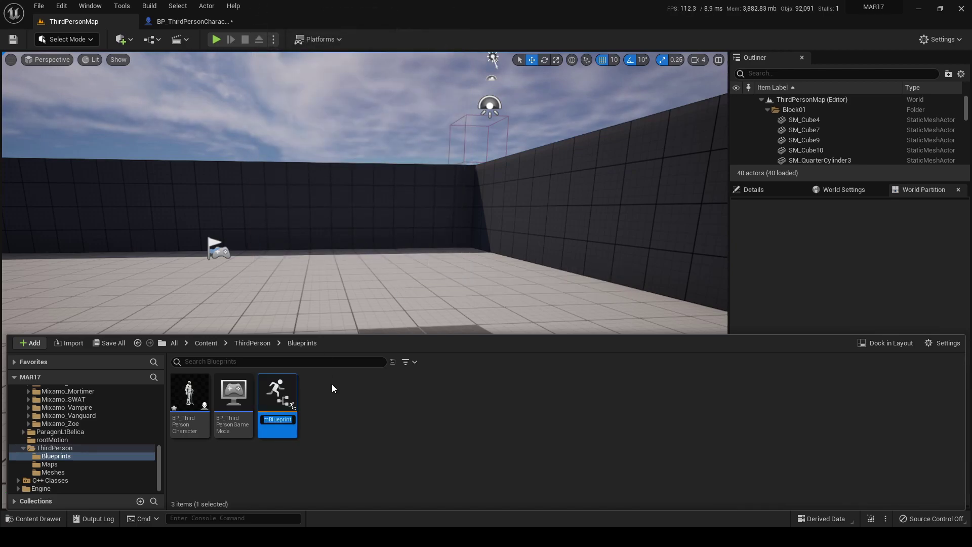
{"action": "type", "text": "ABP_"}
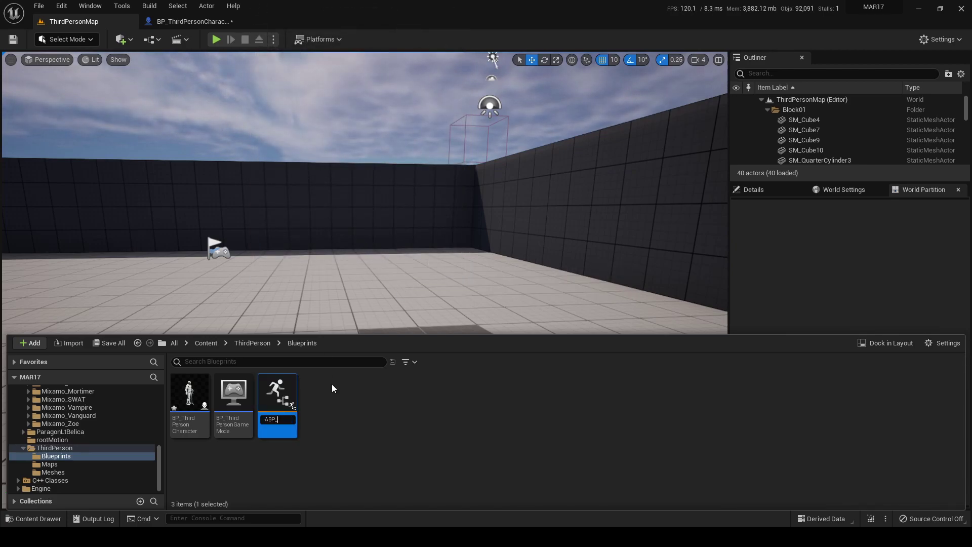
{"action": "type", "text": "UE4"}
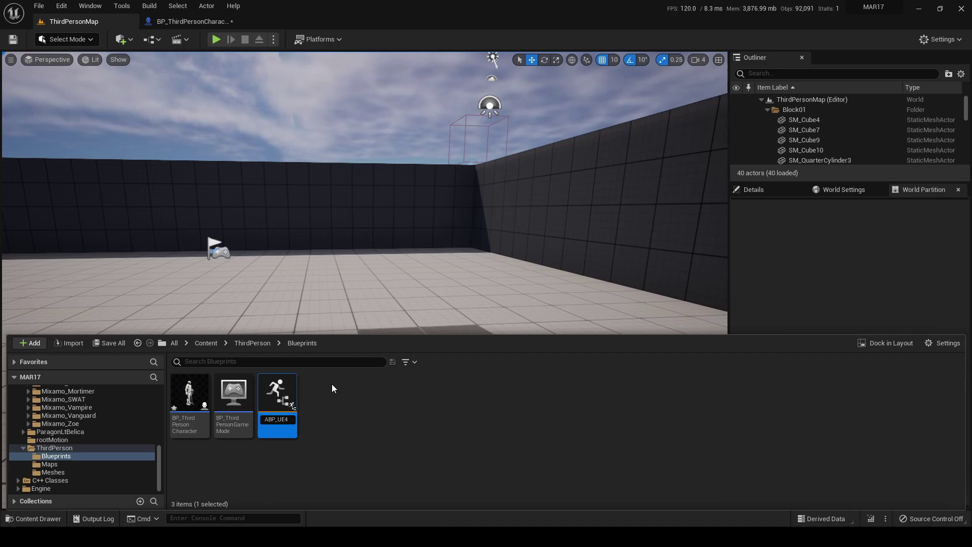
{"action": "key", "text": "Return"}
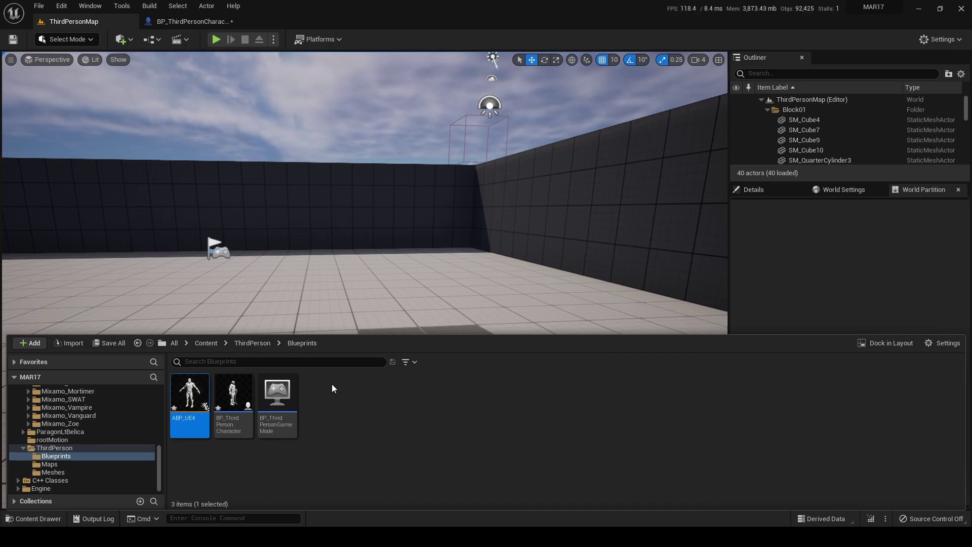
Open ABP_UE4 and add a Retarget Pose From Mesh node to its AnimGraph
{"action": "double_click", "coordinate": [202, 404]}
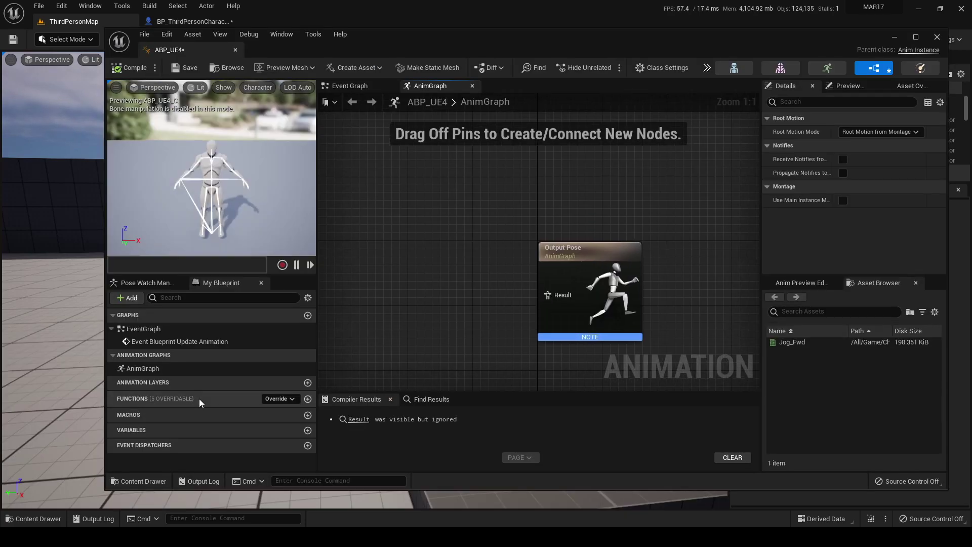
{"action": "right_click", "coordinate": [384, 279]}
{"action": "type", "text": "ret"}
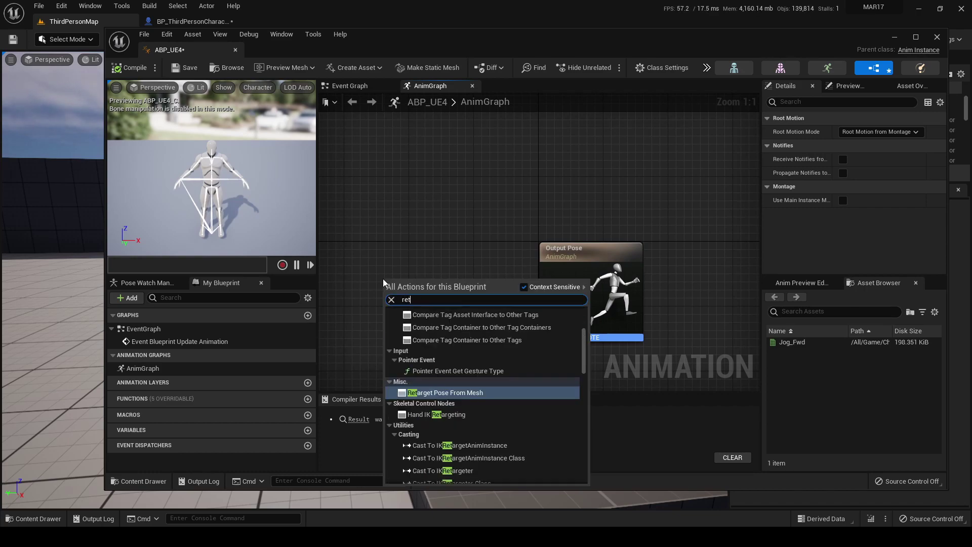
{"action": "type", "text": "a"}
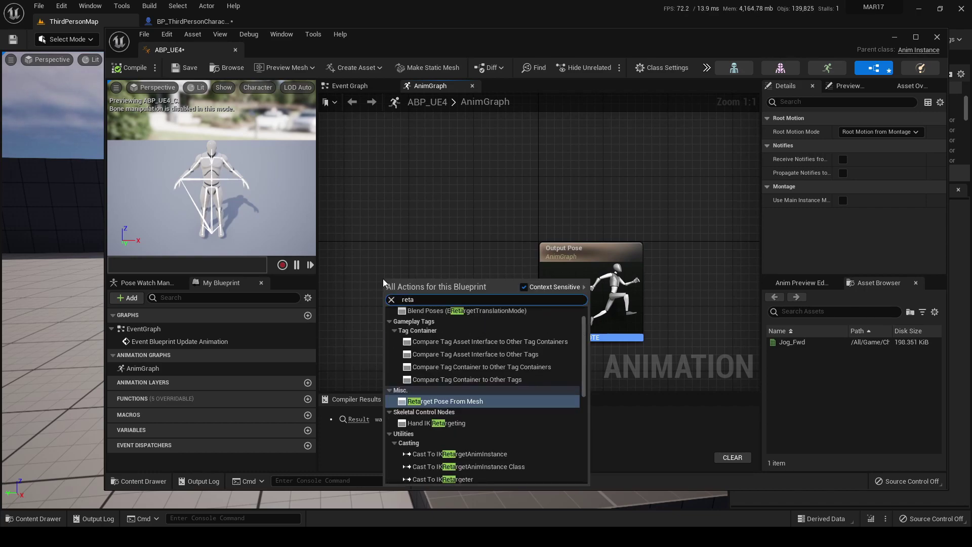
{"action": "left_click", "coordinate": [420, 402]}
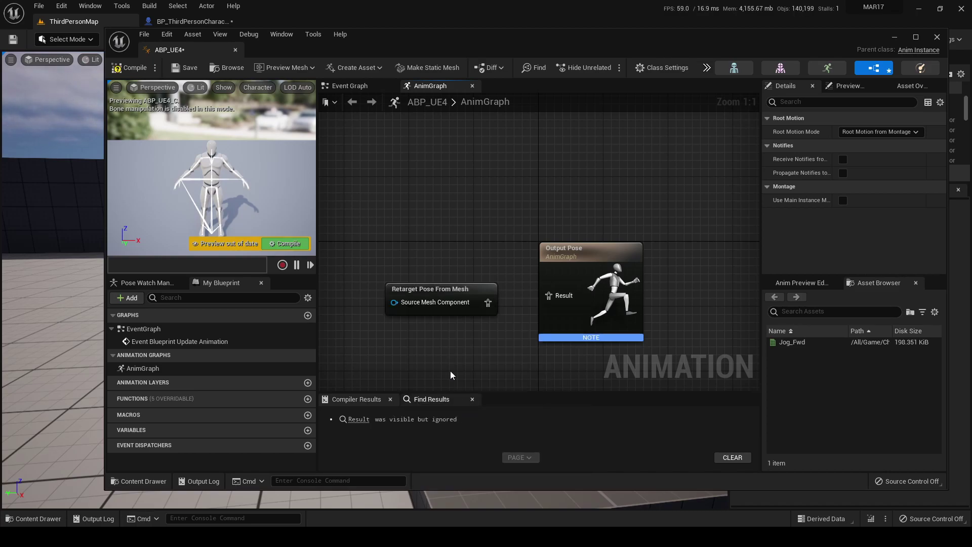
Set the IKRetargeter Asset of the Retarget Pose From Mesh node to RTG_UE5Manny_UE4Manny
{"action": "left_click", "coordinate": [448, 290]}
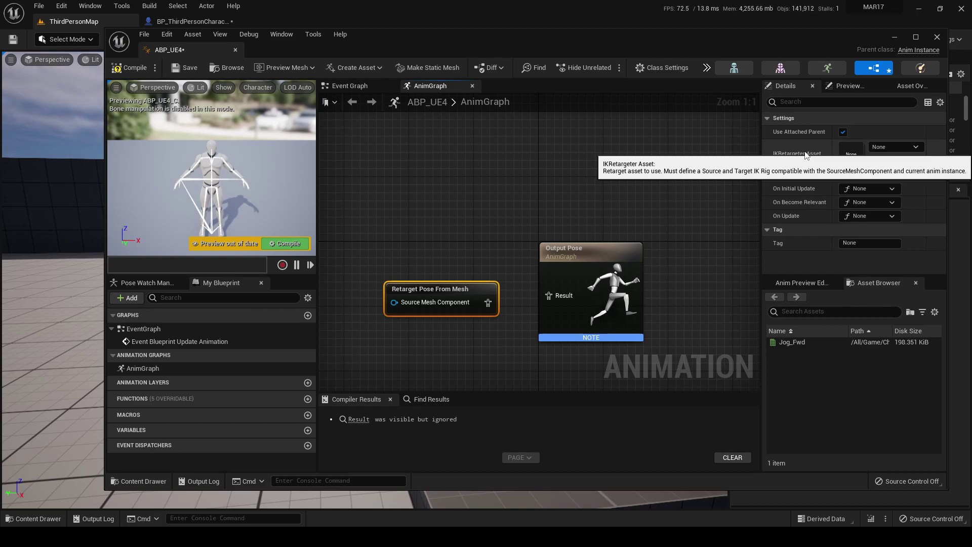
{"action": "left_click", "coordinate": [907, 146]}
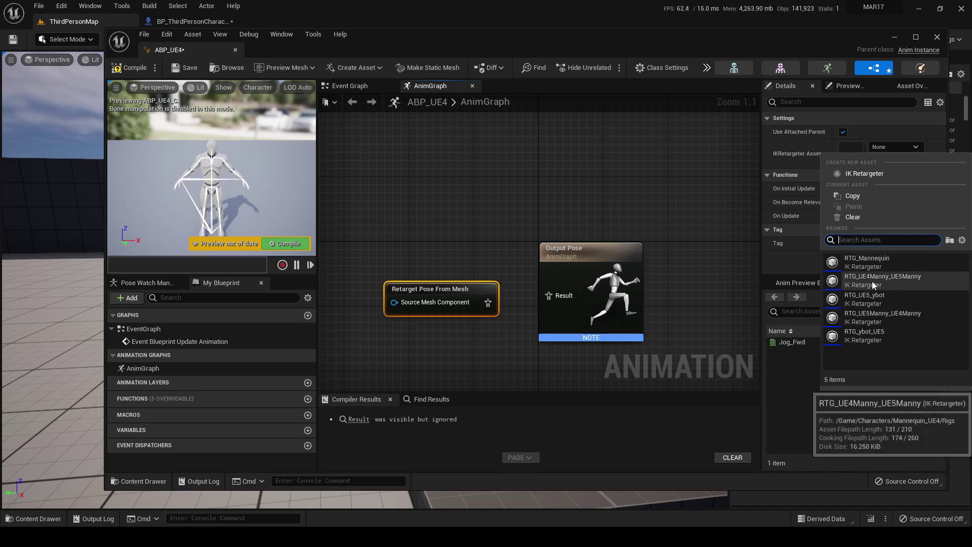
{"action": "left_click", "coordinate": [877, 314]}
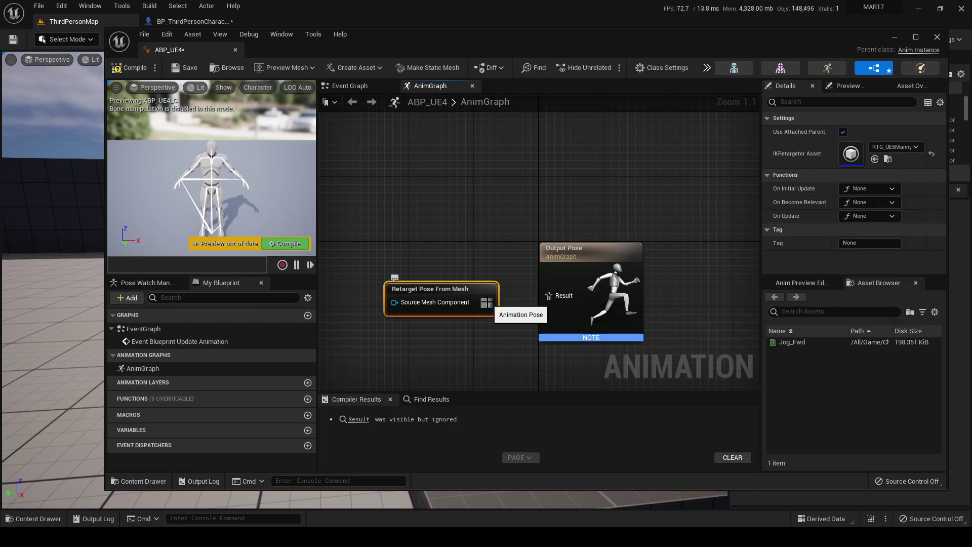
Connect the retarget node's pose output to the Output Pose Result, and compile the Animation Blueprint before closing it
{"action": "left_click_drag", "start_coordinate": [487, 303], "coordinate": [554, 296]}
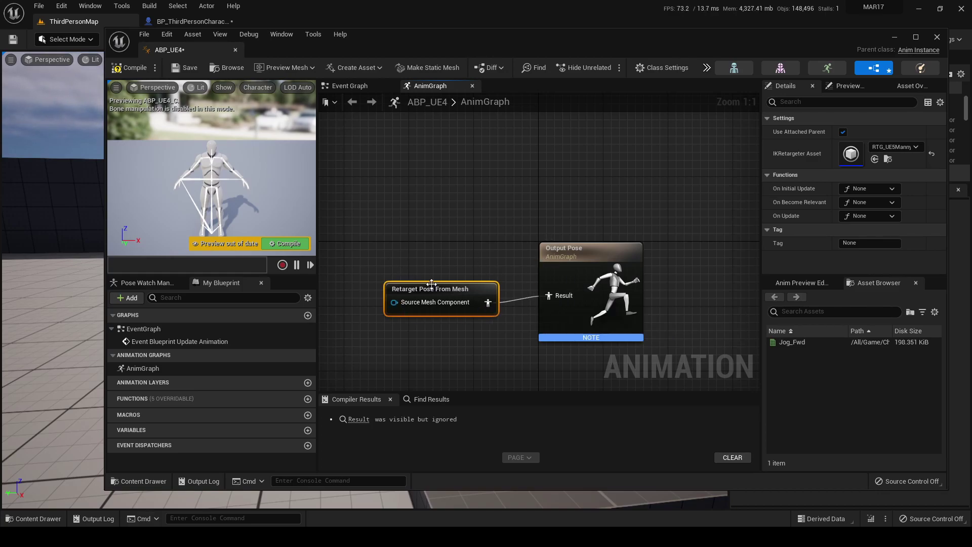
{"action": "left_click", "coordinate": [124, 66]}
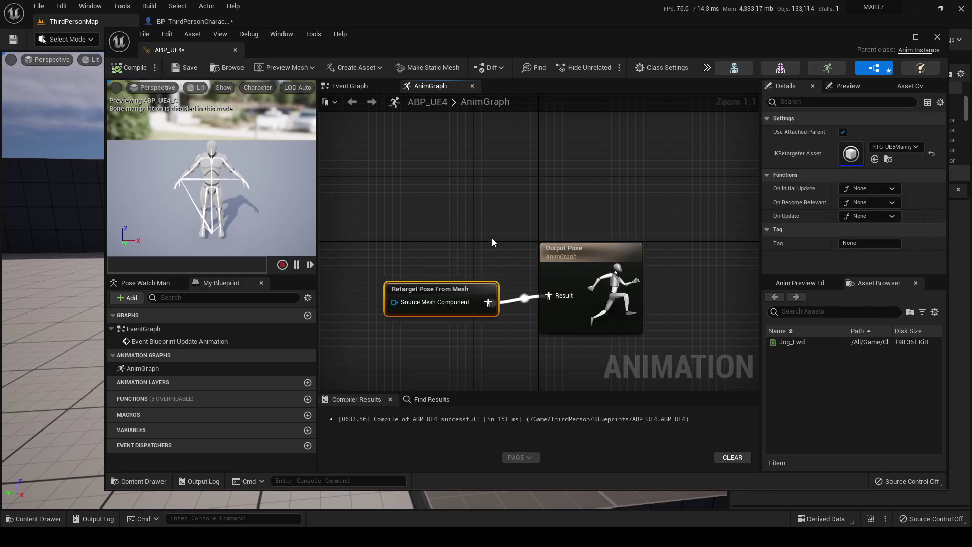
{"action": "left_click", "coordinate": [235, 49]}
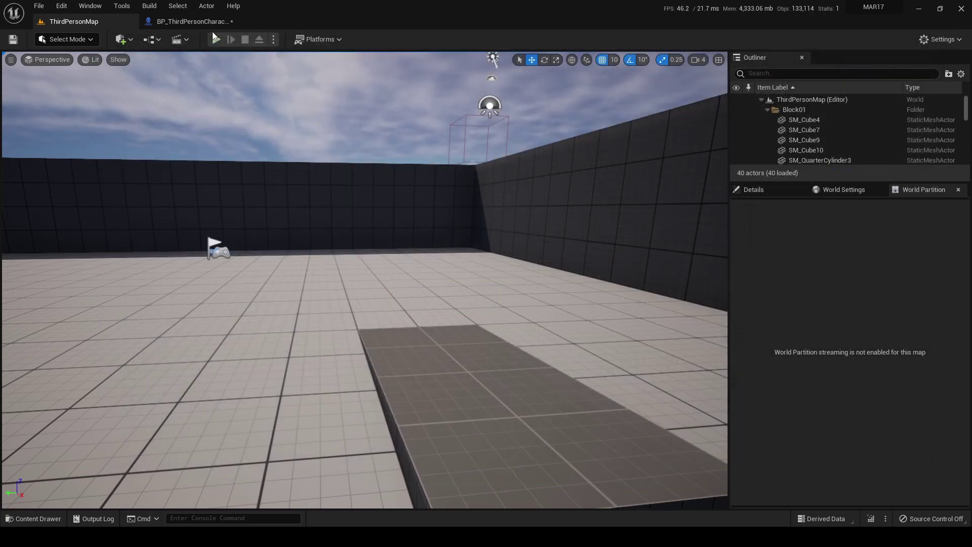
In BP_ThirdPersonCharacter, set the Anim Class of the UE4 component to ABP_UE4
{"action": "left_click", "coordinate": [195, 21]}
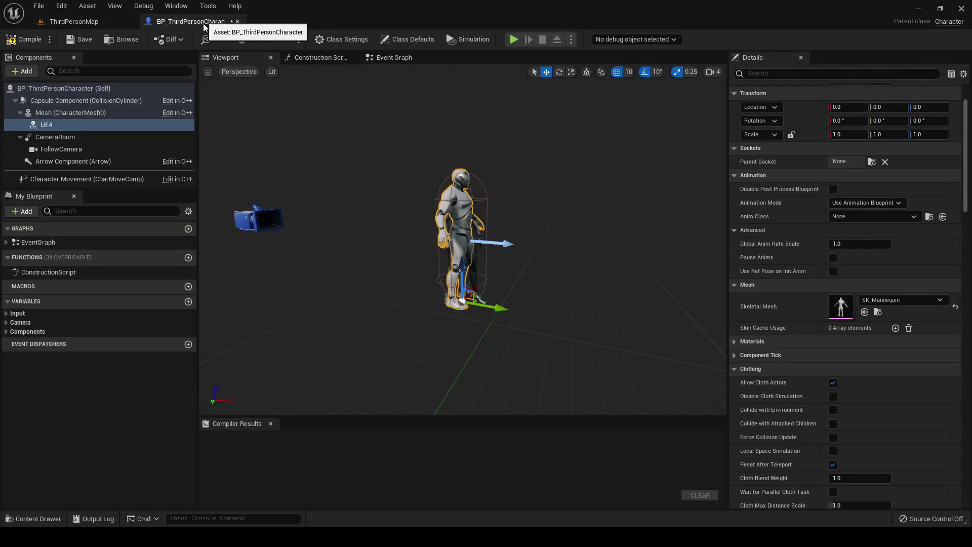
{"action": "left_click", "coordinate": [838, 217]}
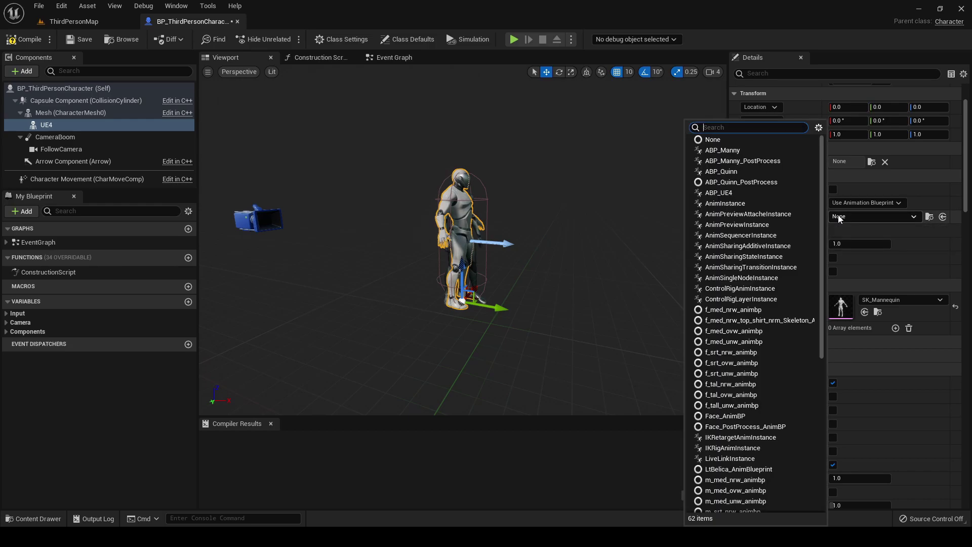
{"action": "left_click", "coordinate": [718, 194]}
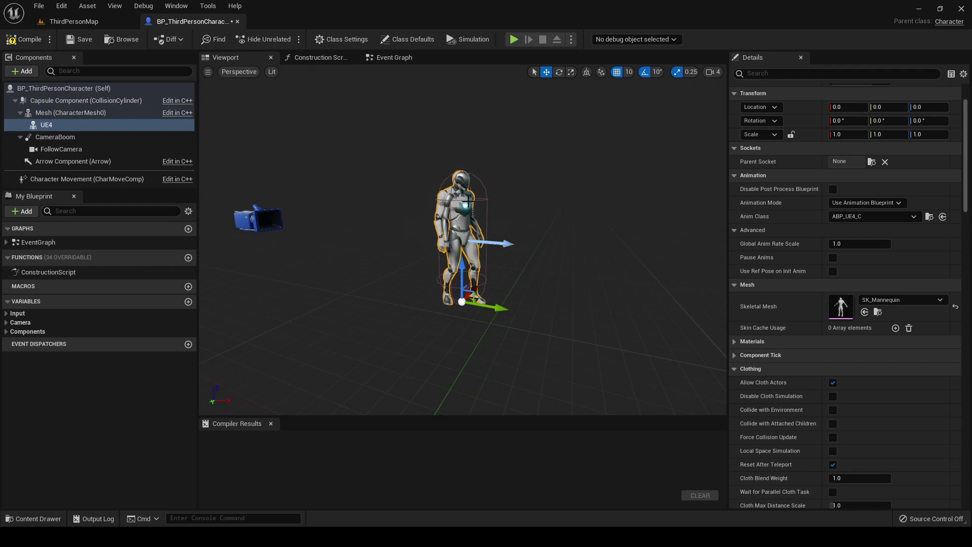
Play ThirdPersonMap and run the character around to check the retargeted animation on the UE4 mesh
{"action": "left_click", "coordinate": [89, 23]}
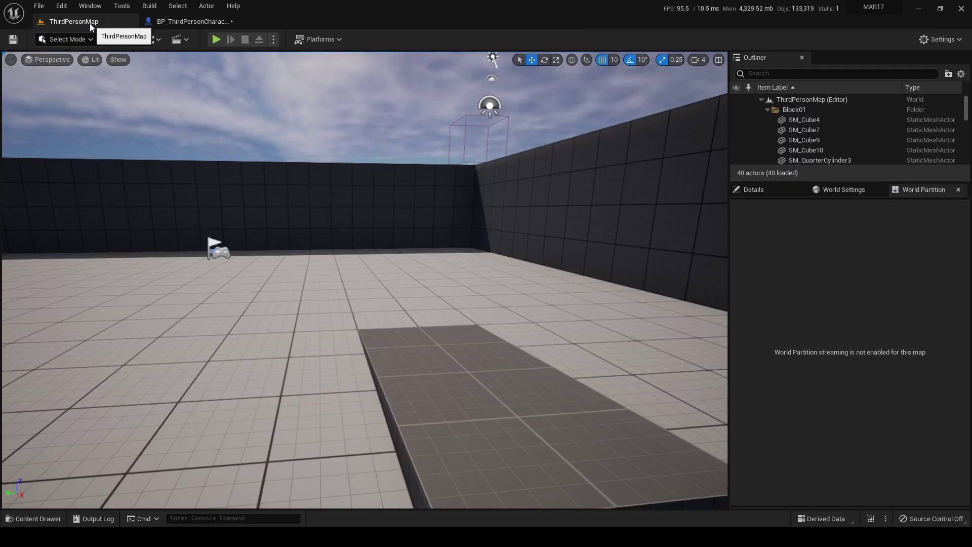
{"action": "left_click", "coordinate": [212, 40]}
{"action": "left_click", "coordinate": [298, 167]}
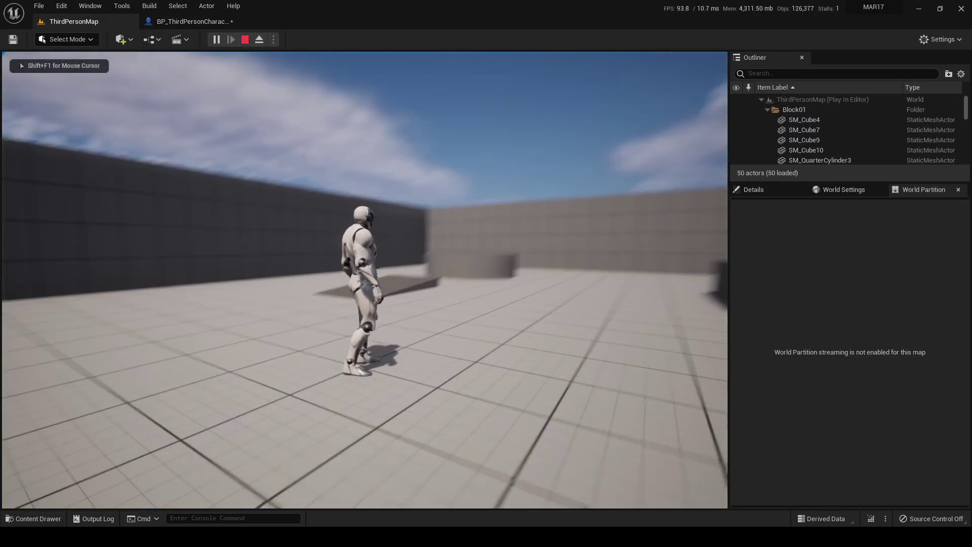
{"action": "key", "text": "a"}
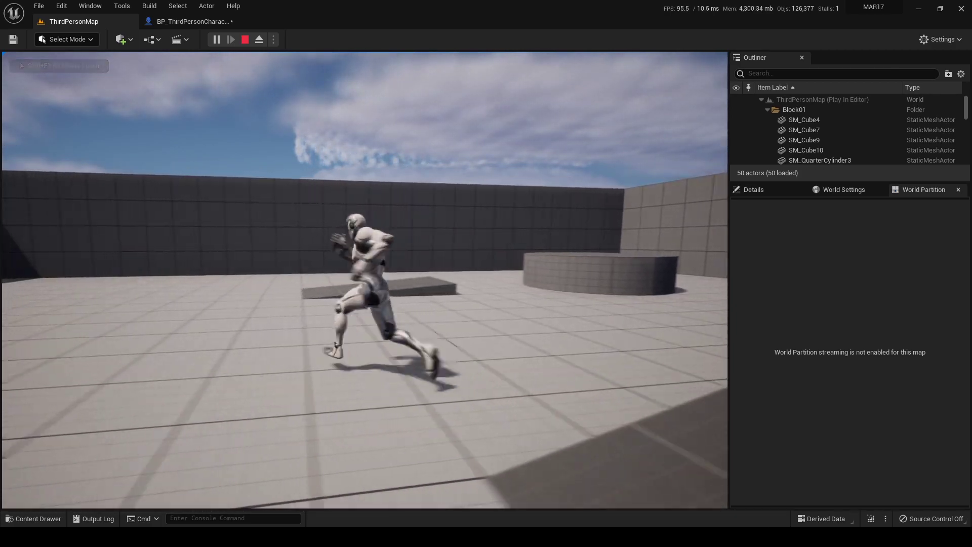
{"action": "key", "text": "w"}
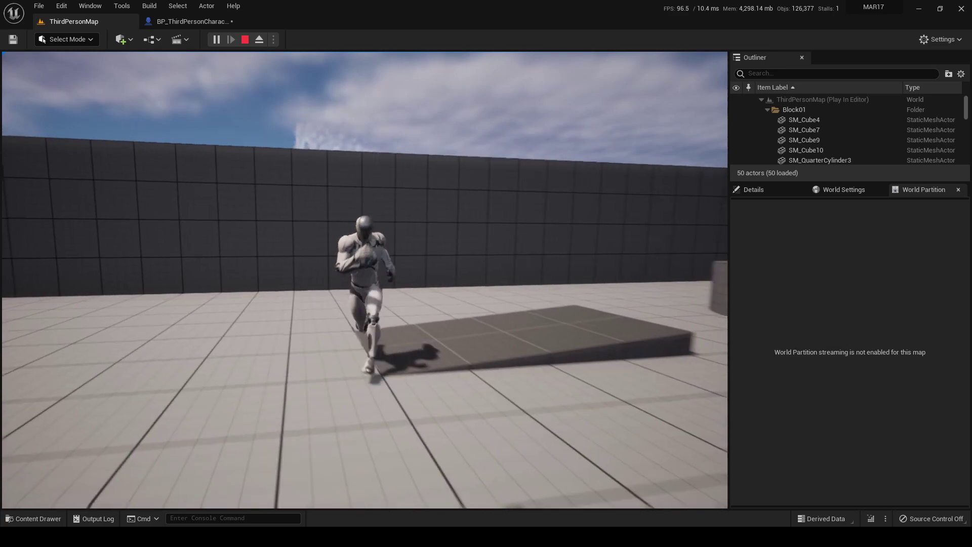
{"action": "key", "text": "s"}
{"action": "key", "text": "a"}
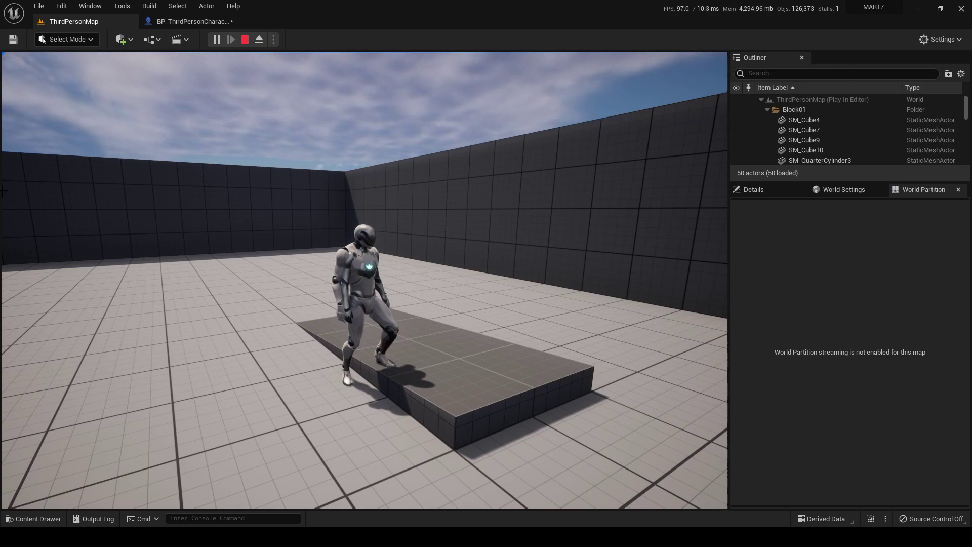
{"action": "key", "text": "Escape"}
Turn off Visible for the character's parent Mesh and set its Visibility Based Anim Tick Option to Always Tick Pose and Refresh Bones
{"action": "left_click", "coordinate": [172, 22]}
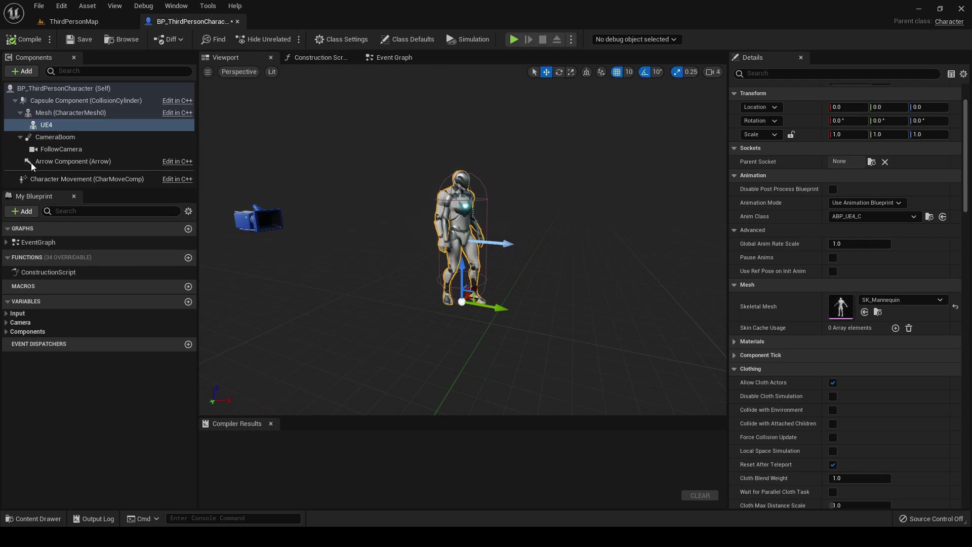
{"action": "left_click", "coordinate": [43, 114]}
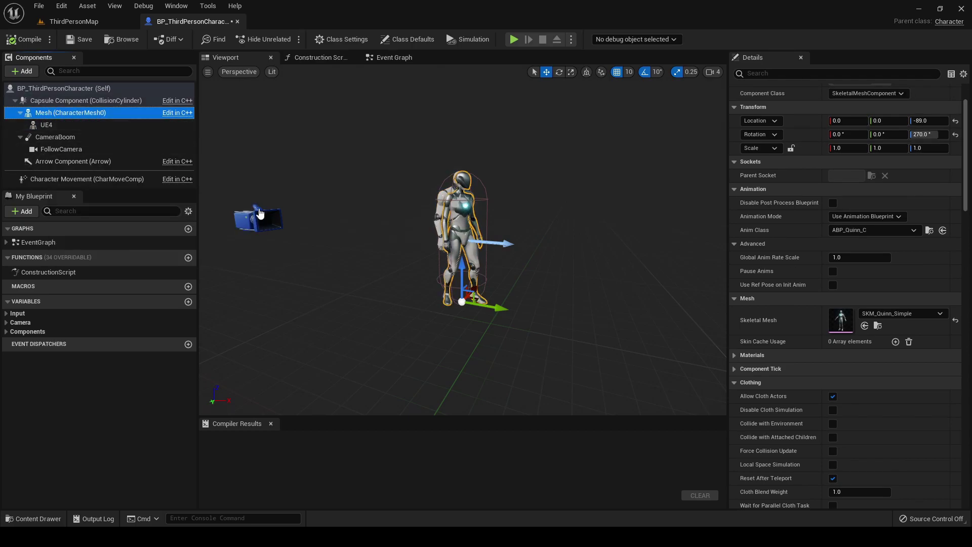
{"action": "left_click", "coordinate": [793, 74]}
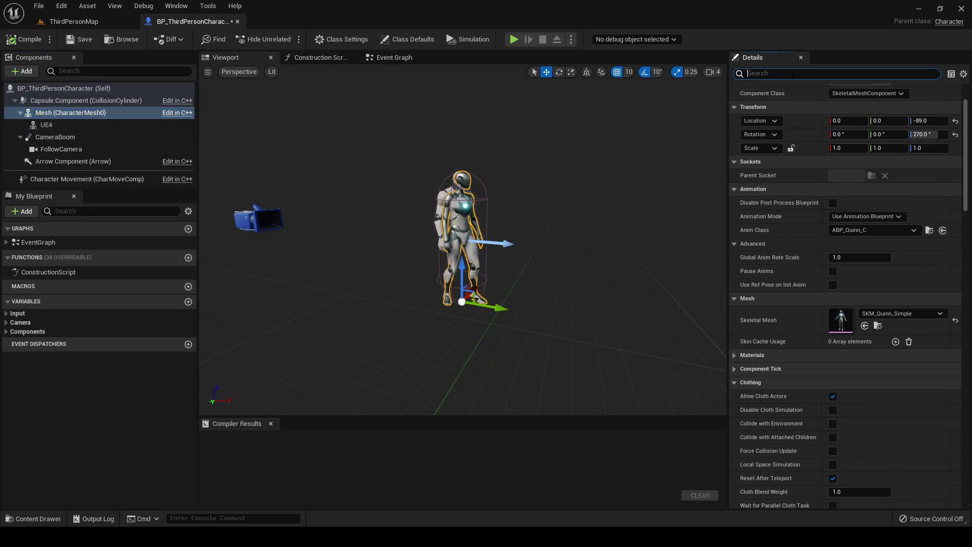
{"action": "type", "text": "vis"}
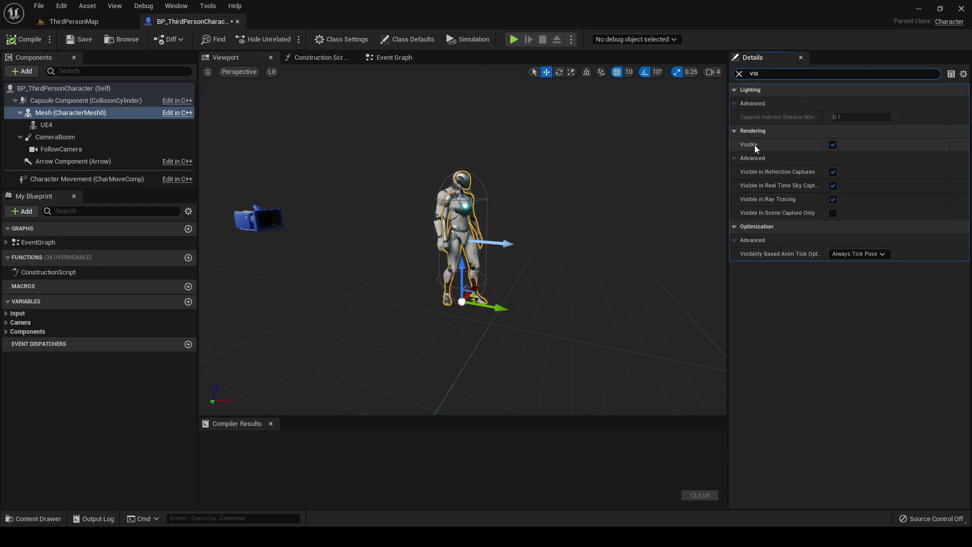
{"action": "left_click", "coordinate": [832, 145]}
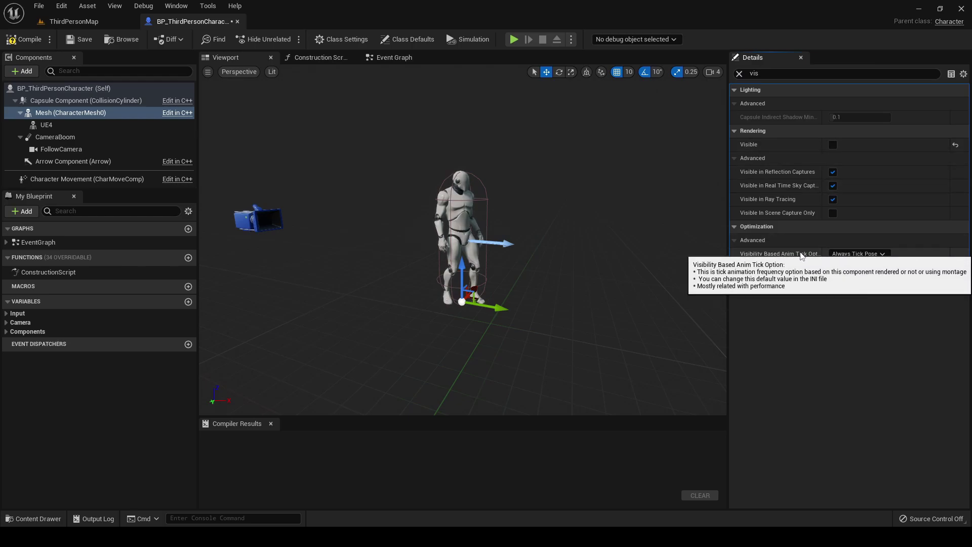
{"action": "left_click", "coordinate": [867, 254]}
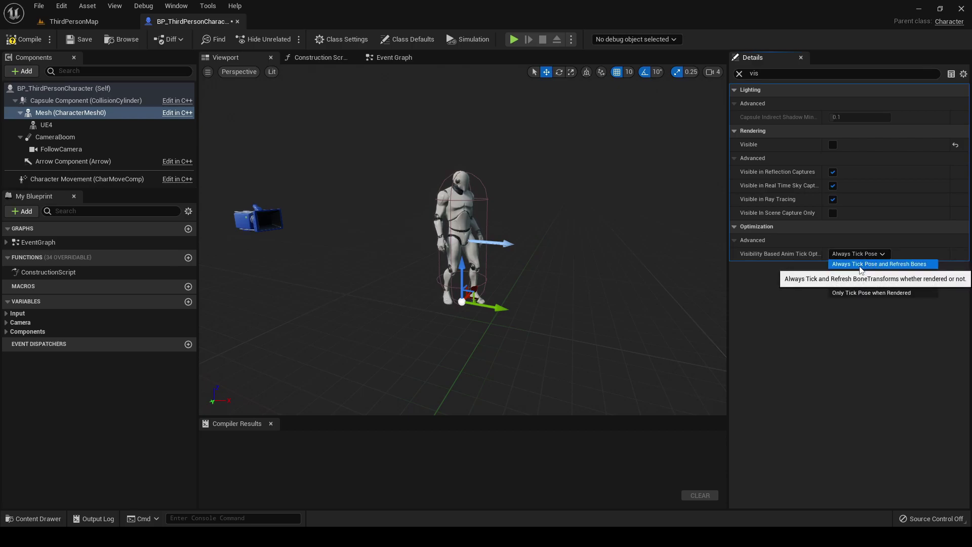
{"action": "left_click", "coordinate": [894, 264]}
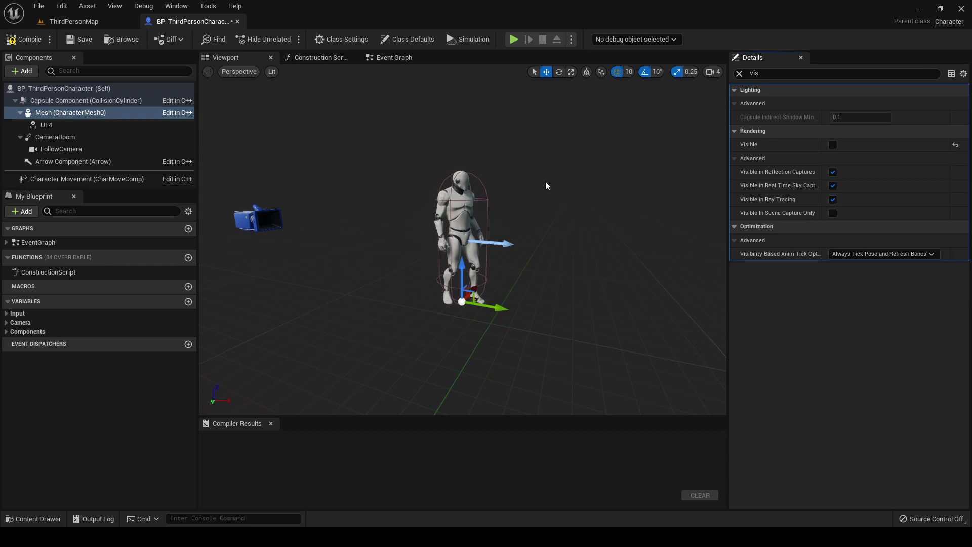
Play ThirdPersonMap again and move the character to check the UE4 mannequin's animation with the parent mesh hidden
{"action": "left_click", "coordinate": [93, 24]}
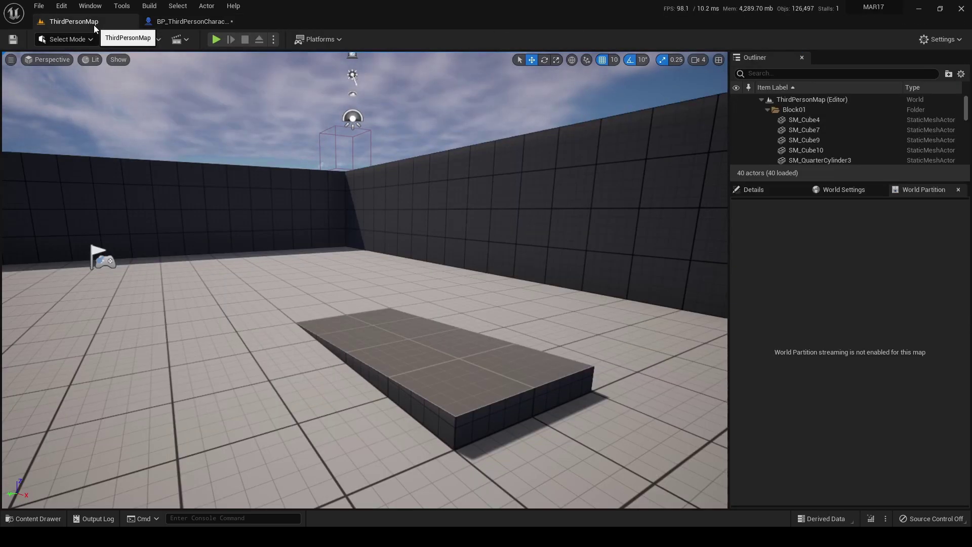
{"action": "left_click", "coordinate": [216, 39]}
{"action": "key", "text": "w"}
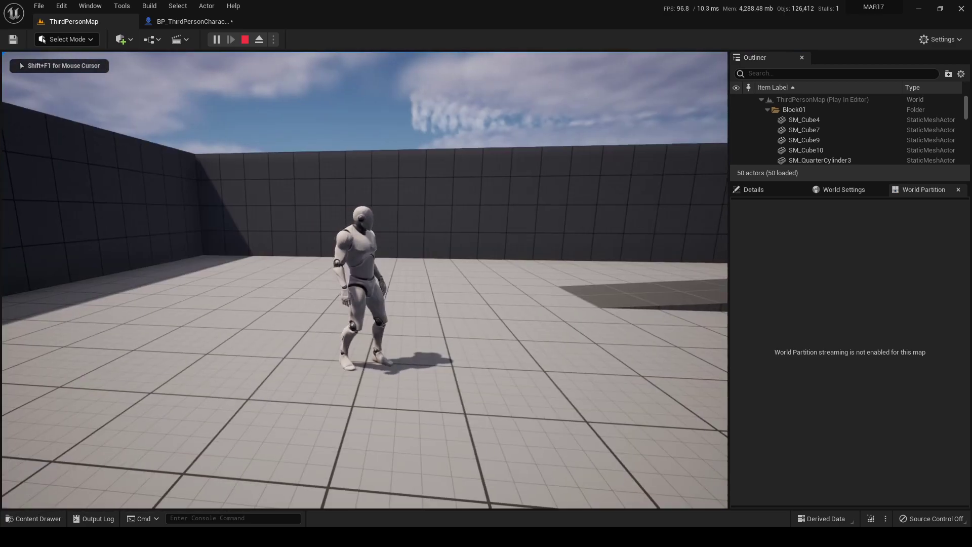
{"action": "key", "text": "s"}
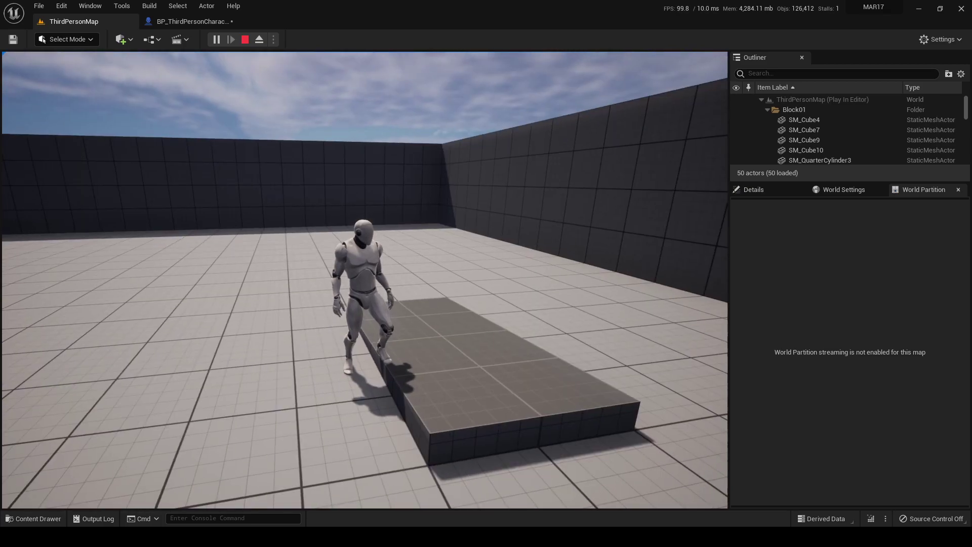
{"action": "key", "text": "Escape"}
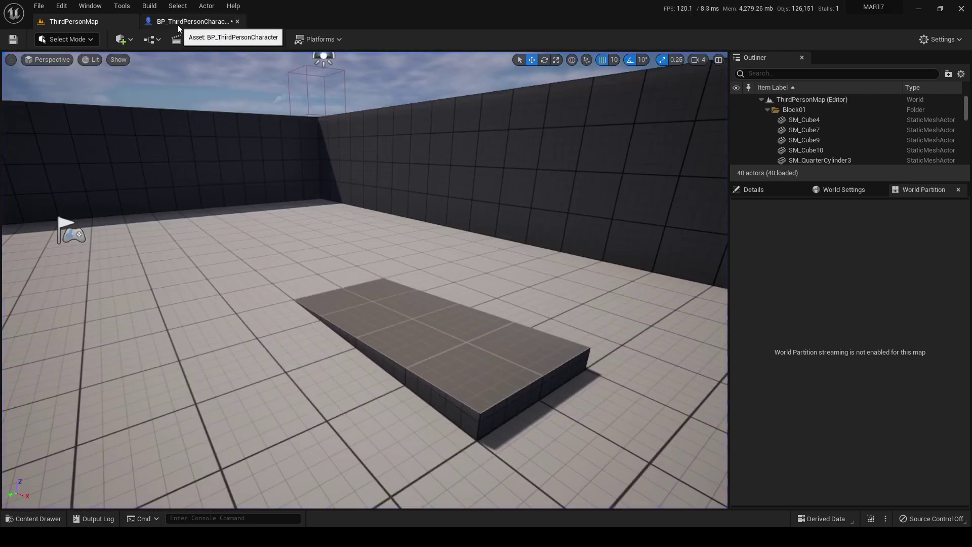
In BP_ThirdPersonCharacter, set the parent Mesh's Skeletal Mesh to SKM_Manny_Simple and its Anim Class to ABP_Manny
{"action": "left_click", "coordinate": [177, 24]}
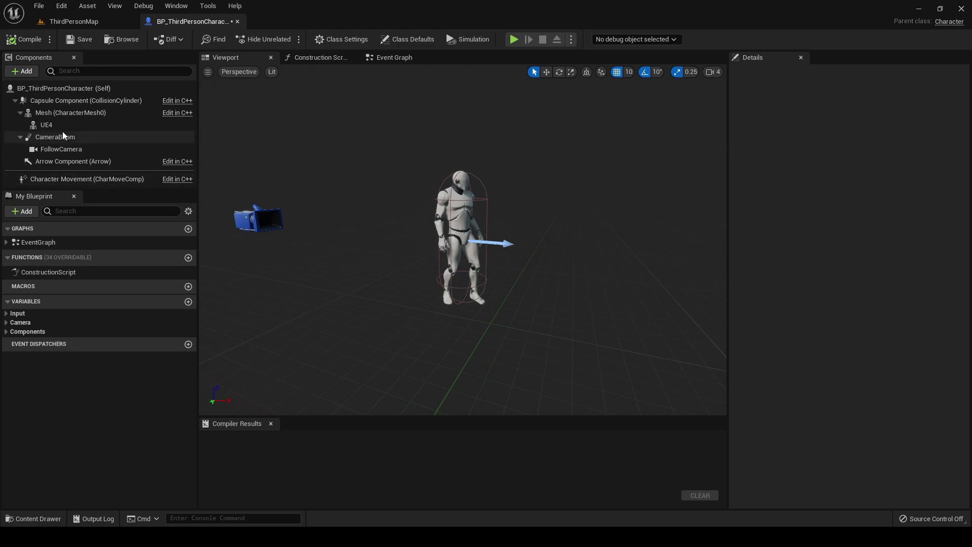
{"action": "left_click", "coordinate": [64, 115]}
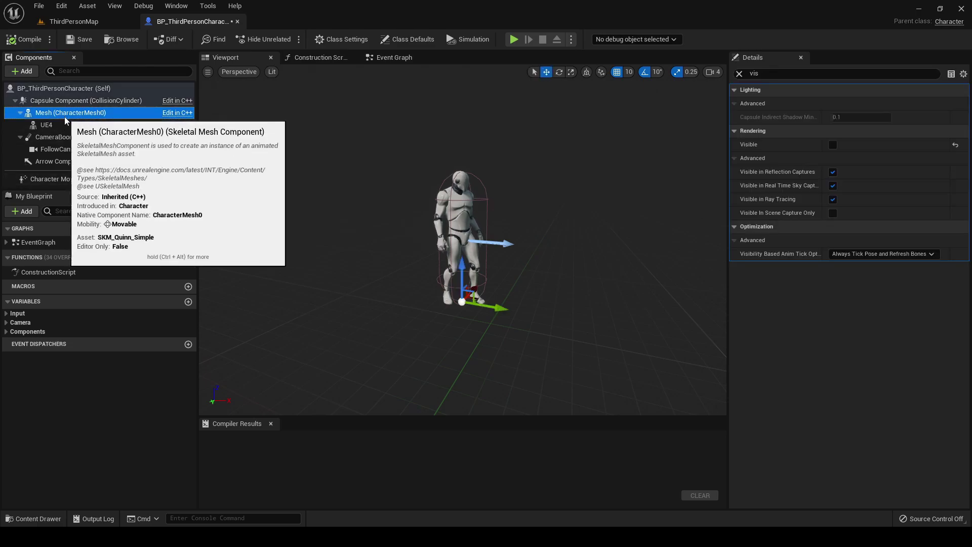
{"action": "left_click", "coordinate": [765, 73]}
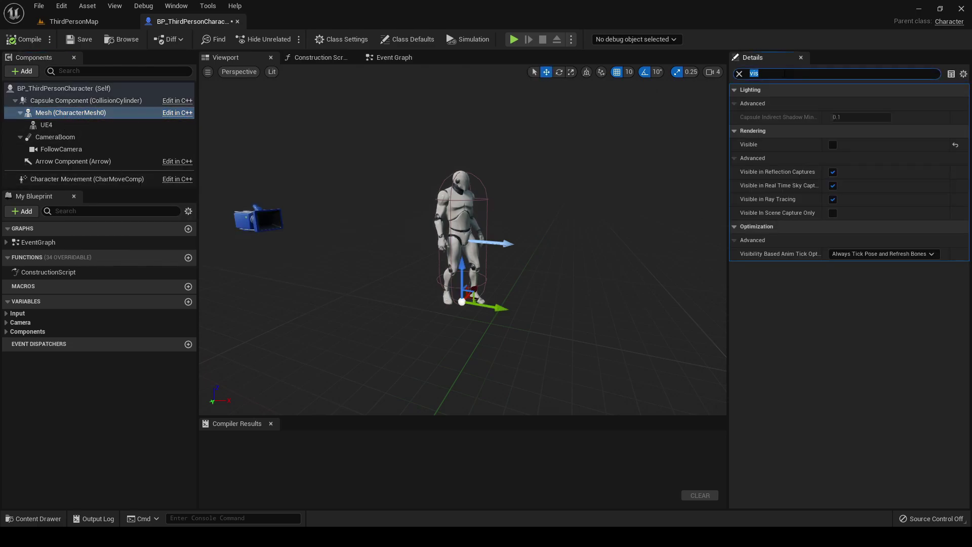
{"action": "key", "text": "BackSpace"}
{"action": "key", "text": "BackSpace"}
{"action": "key", "text": "BackSpace"}
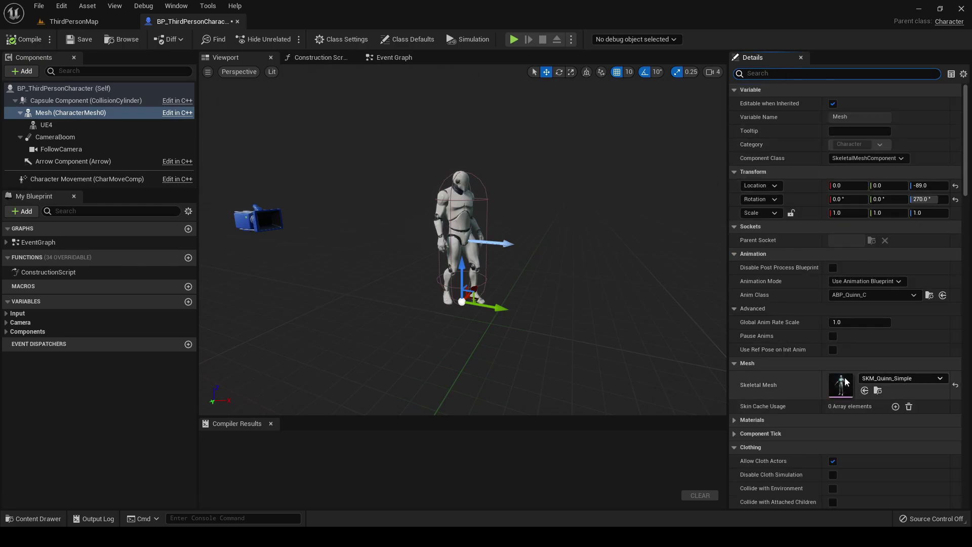
{"action": "scroll", "coordinate": [840, 334], "scroll_direction": "down", "scroll_amount": 2}
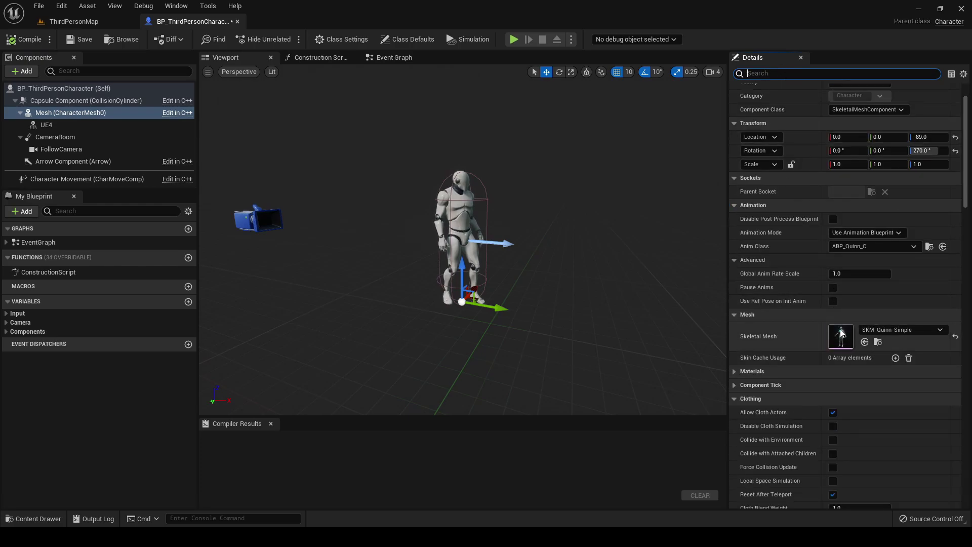
{"action": "left_click", "coordinate": [902, 329]}
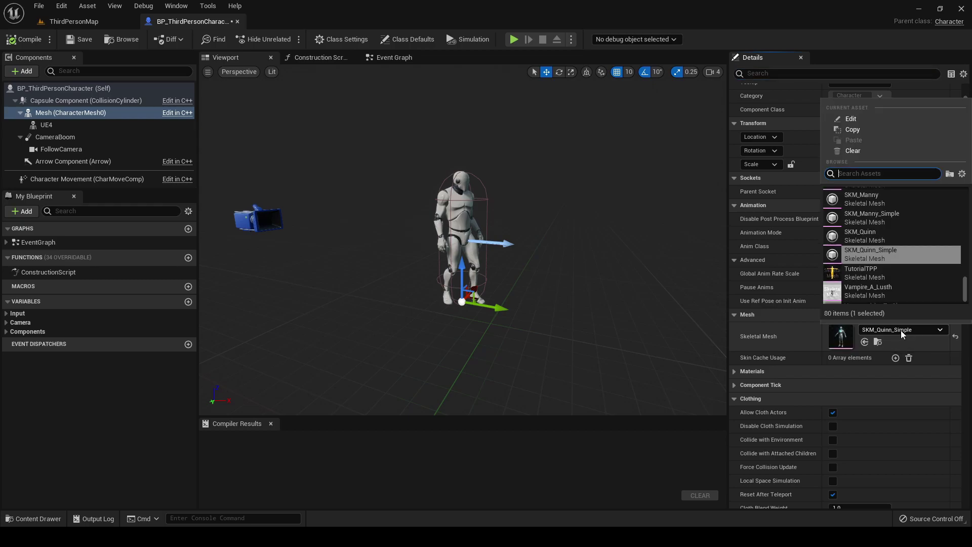
{"action": "left_click", "coordinate": [882, 218]}
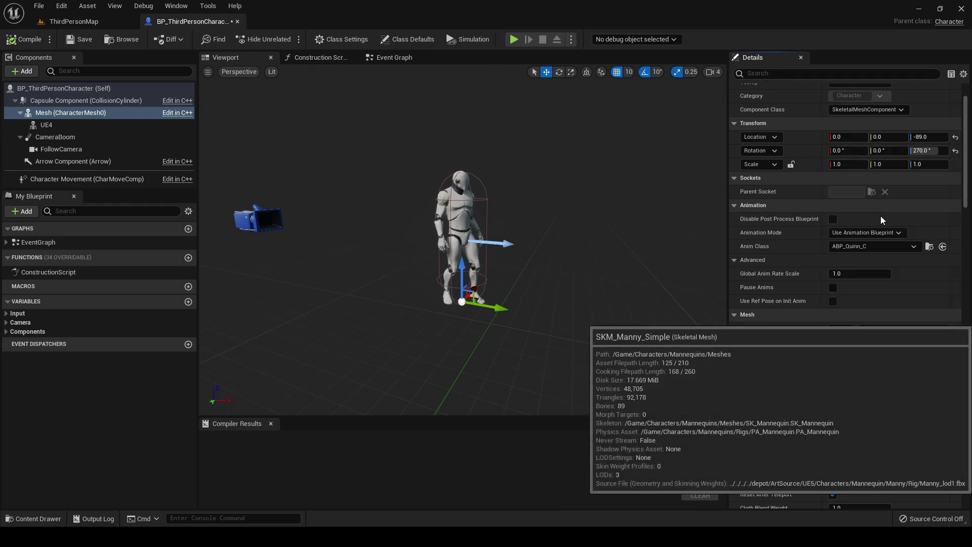
{"action": "left_click", "coordinate": [844, 246]}
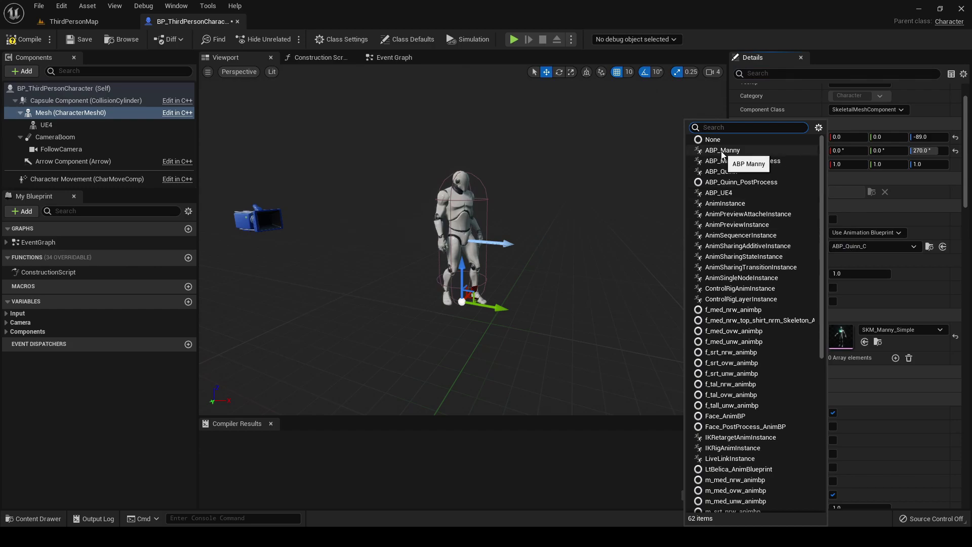
{"action": "left_click", "coordinate": [723, 150]}
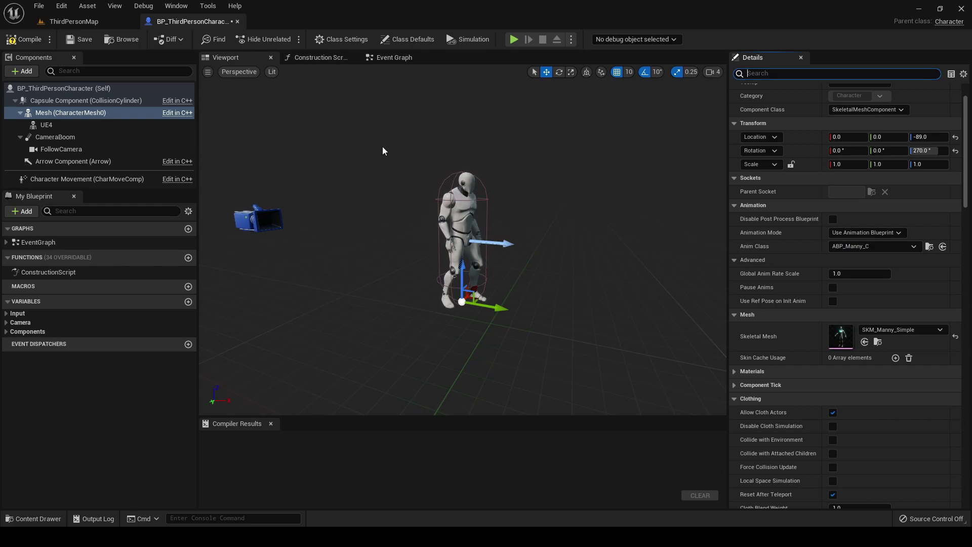
Retarget Mixamo_Adam_Skeleton in MixamoAnimPack/Mixamo_Adam/Anims with Retarget Mixamo Skeleton Asset, using Mannequin_UE4's SK_Mannequin_Skeleton as the retarget source
{"action": "left_click", "coordinate": [87, 23]}
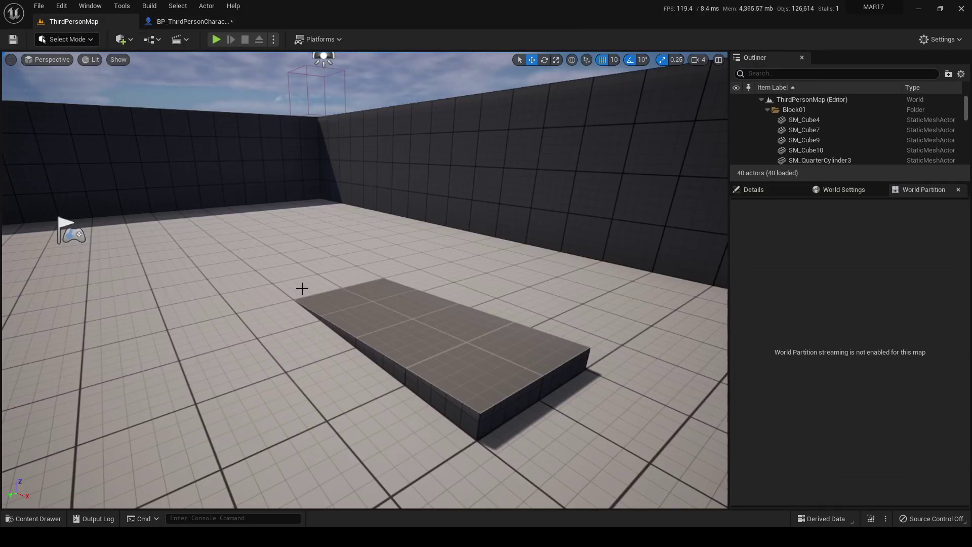
{"action": "key", "text": "ctrl+space"}
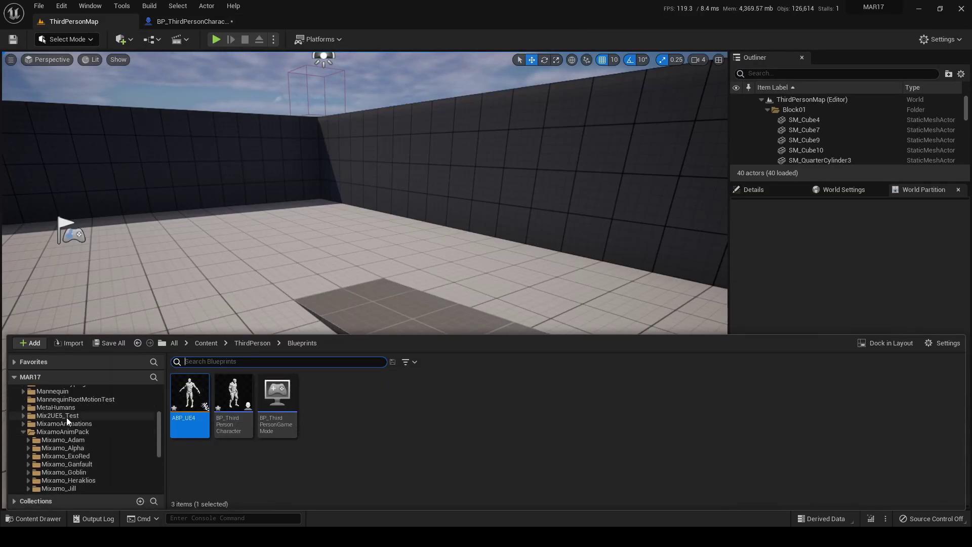
{"action": "left_click", "coordinate": [86, 442]}
{"action": "left_click", "coordinate": [181, 401]}
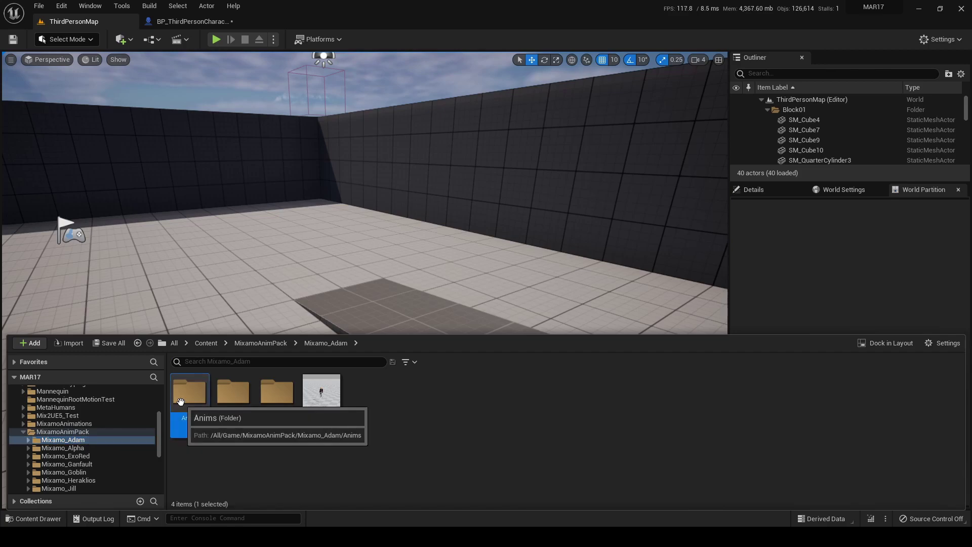
{"action": "double_click", "coordinate": [180, 401]}
{"action": "left_click", "coordinate": [418, 394]}
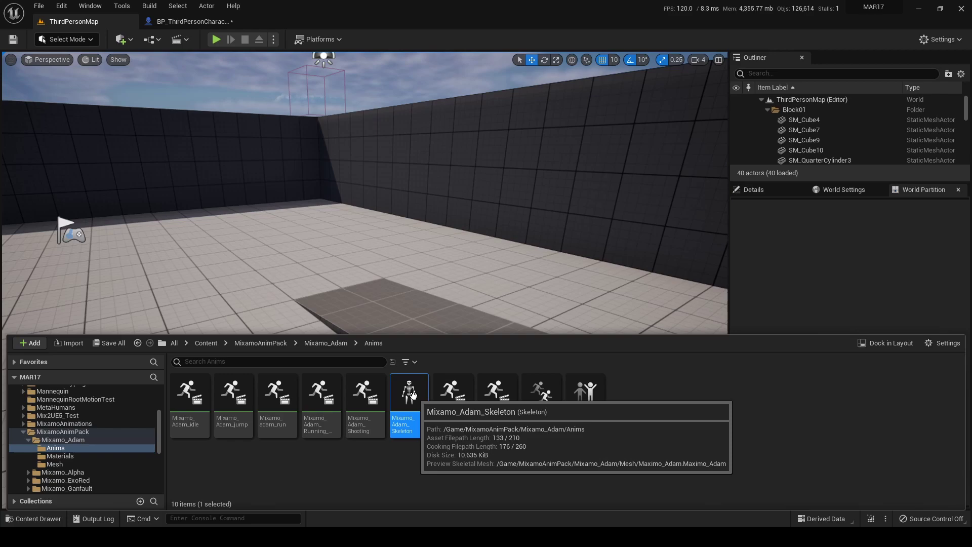
{"action": "right_click", "coordinate": [412, 394]}
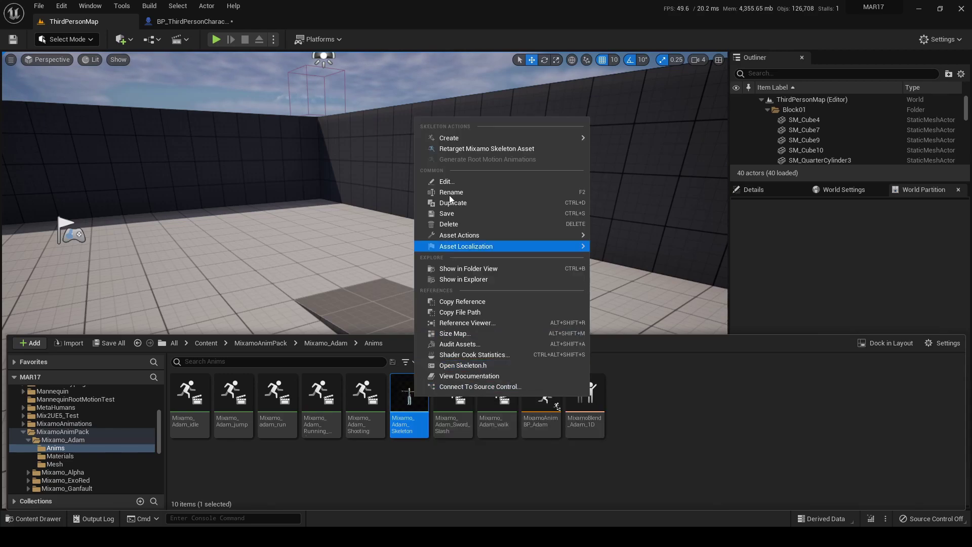
{"action": "left_click", "coordinate": [467, 149]}
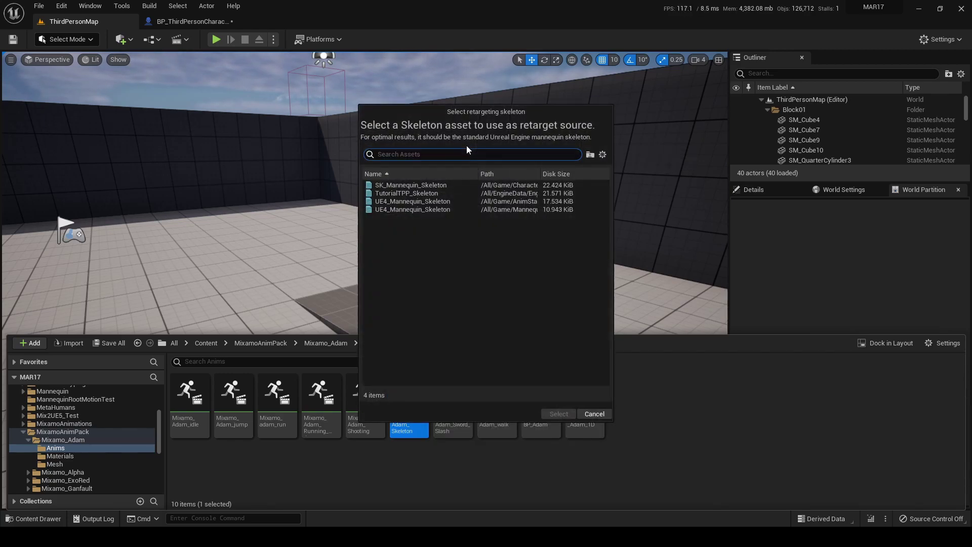
{"action": "left_click", "coordinate": [424, 185]}
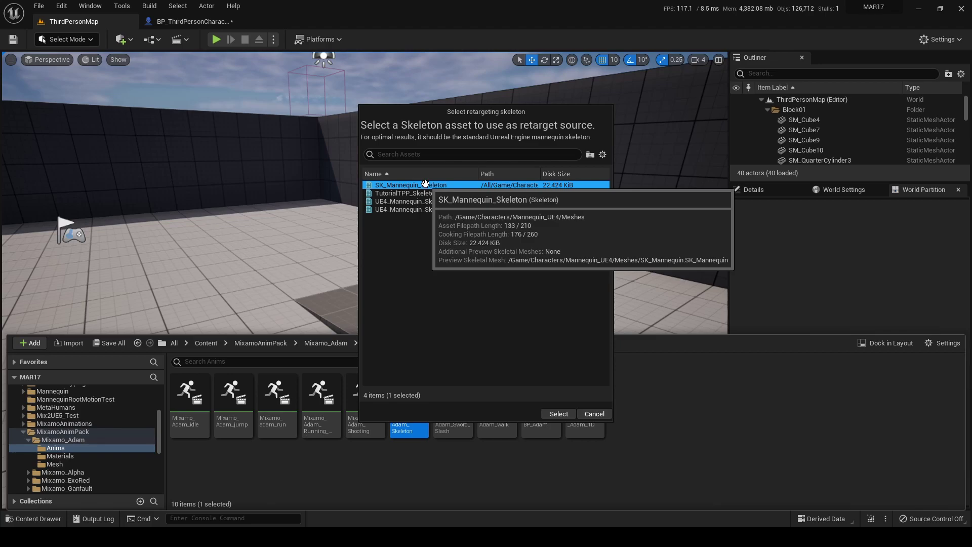
{"action": "double_click", "coordinate": [425, 184]}
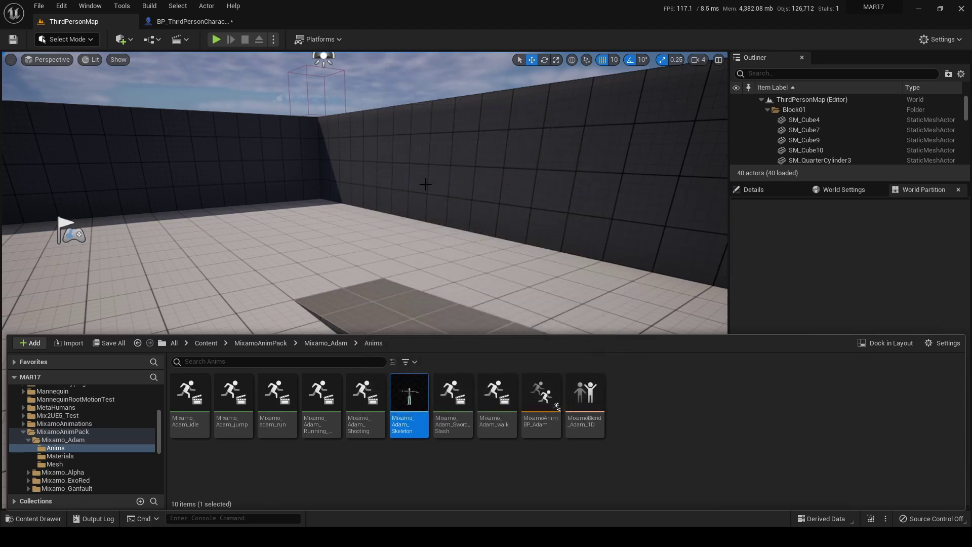
{"action": "left_click", "coordinate": [715, 425]}
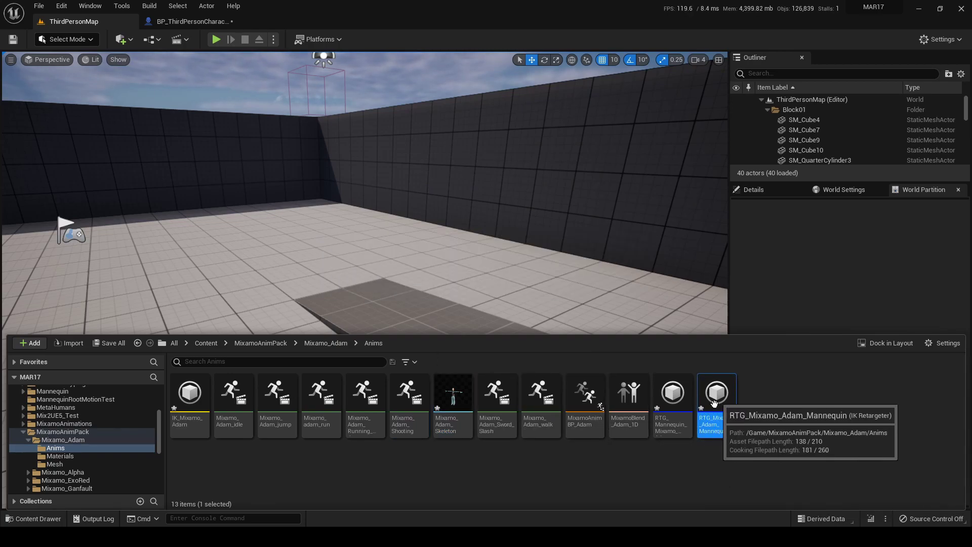
{"action": "left_click", "coordinate": [672, 400]}
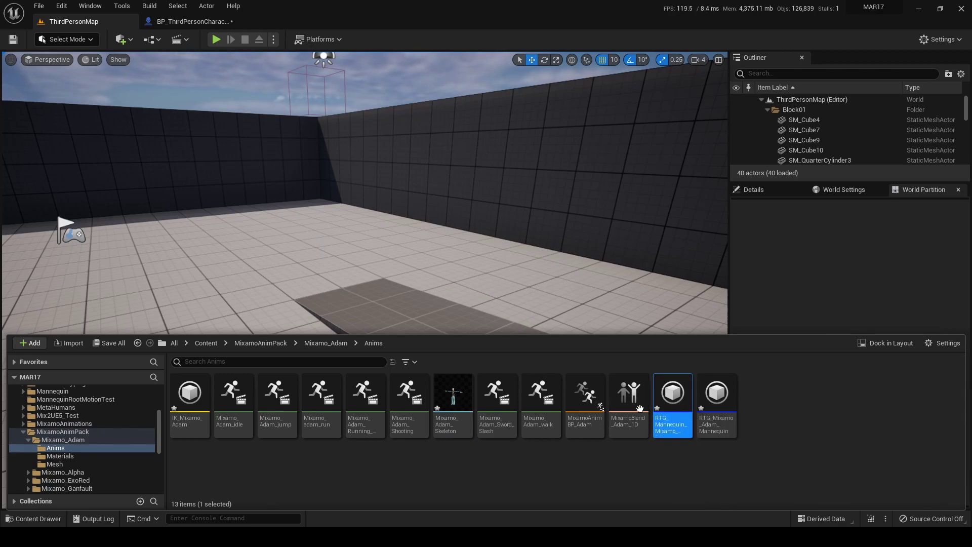
In BP_ThirdPersonCharacter, add a Skeletal Mesh component named Mixamo as a child of the UE4 component
{"action": "left_click", "coordinate": [198, 22]}
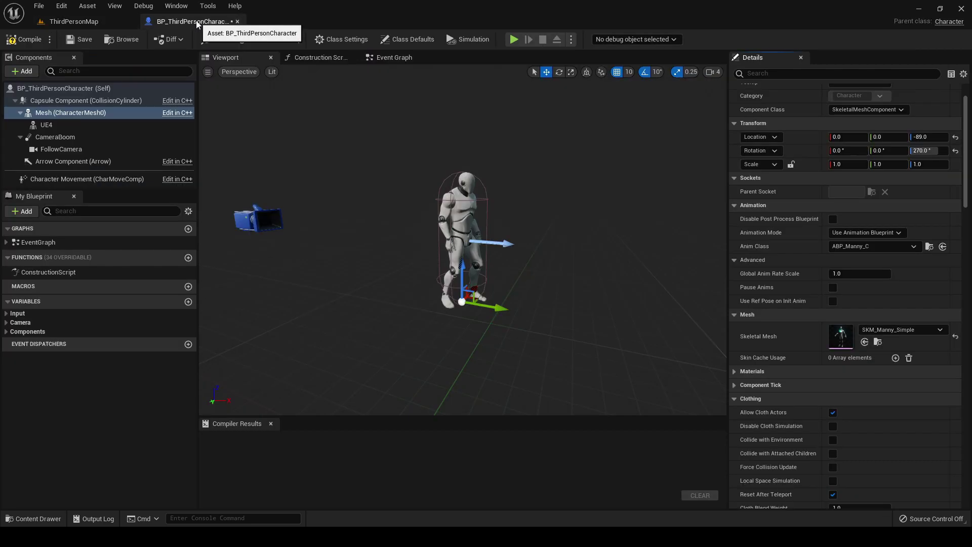
{"action": "left_click", "coordinate": [61, 125]}
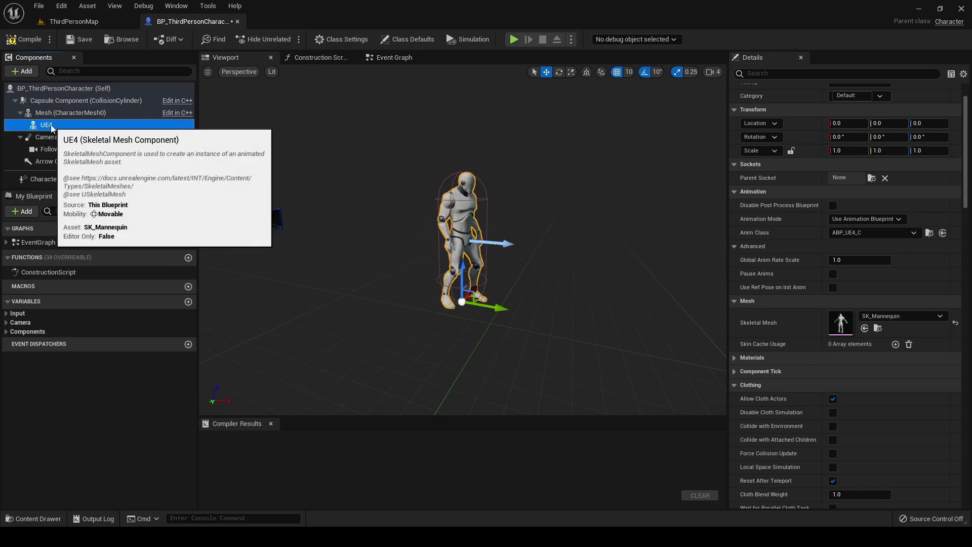
{"action": "left_click", "coordinate": [28, 73]}
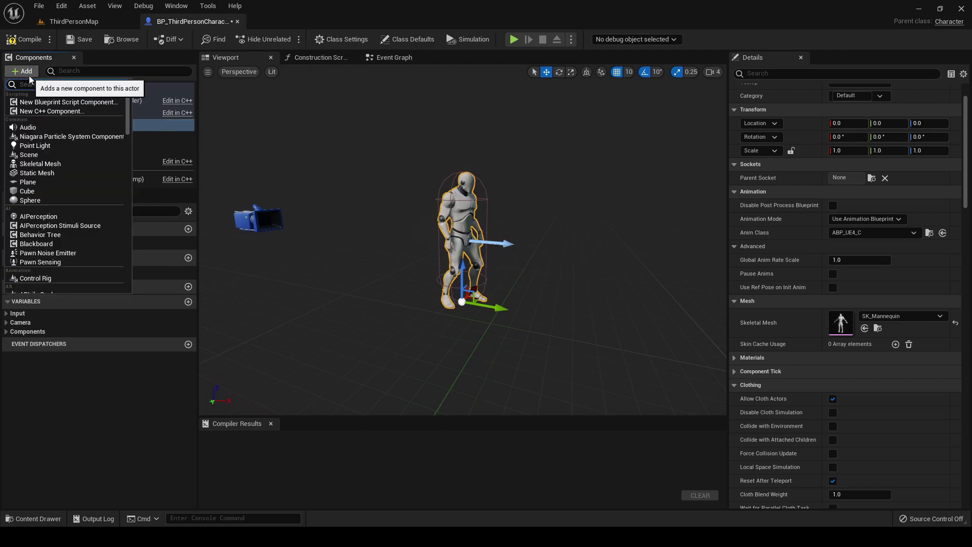
{"action": "type", "text": "skele"}
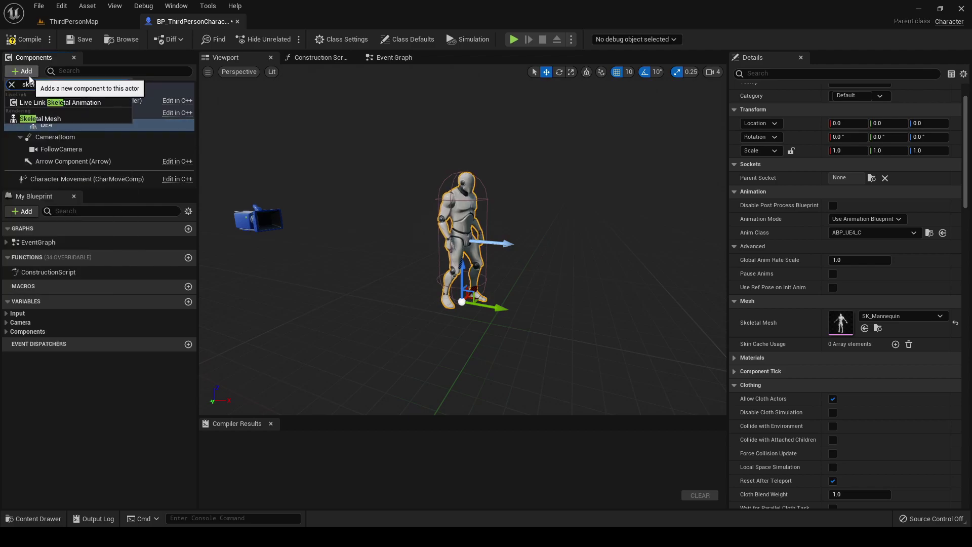
{"action": "left_click", "coordinate": [41, 119]}
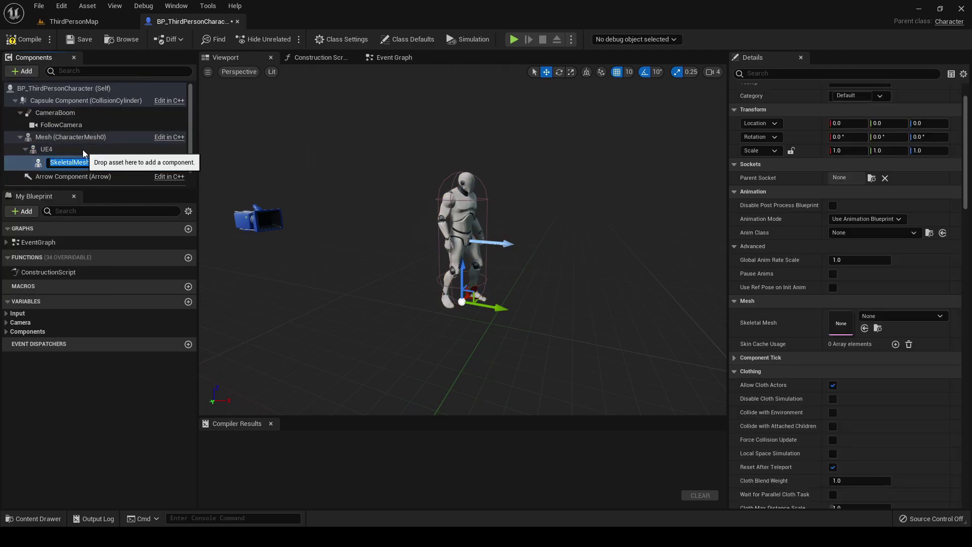
{"action": "key", "text": "Return"}
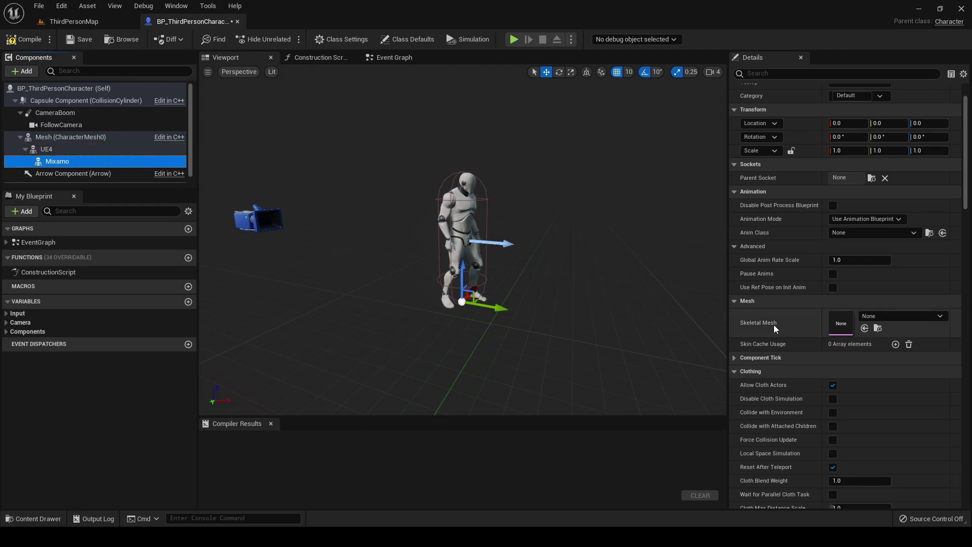
Assign the Maximo_Adam skeletal mesh to the Mixamo component
{"action": "left_click", "coordinate": [916, 318]}
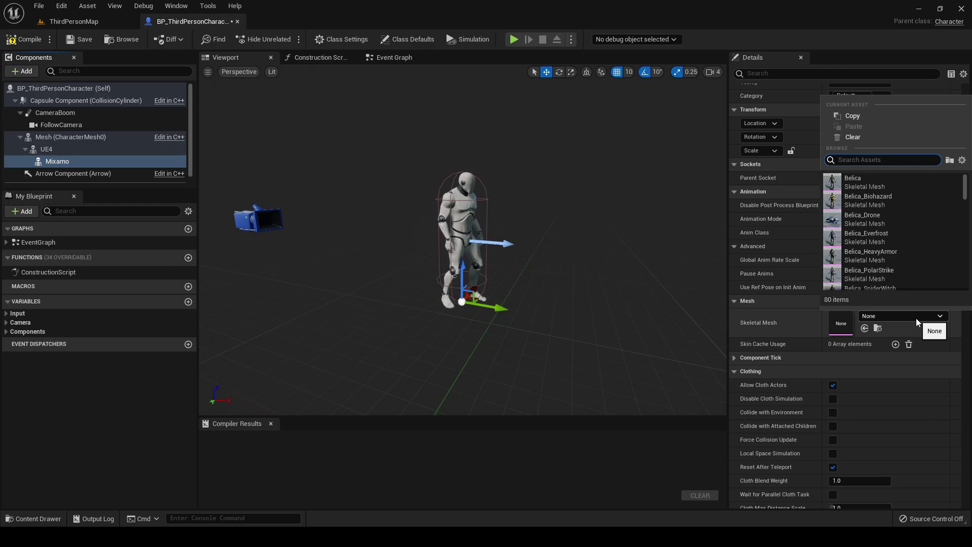
{"action": "type", "text": "ada"}
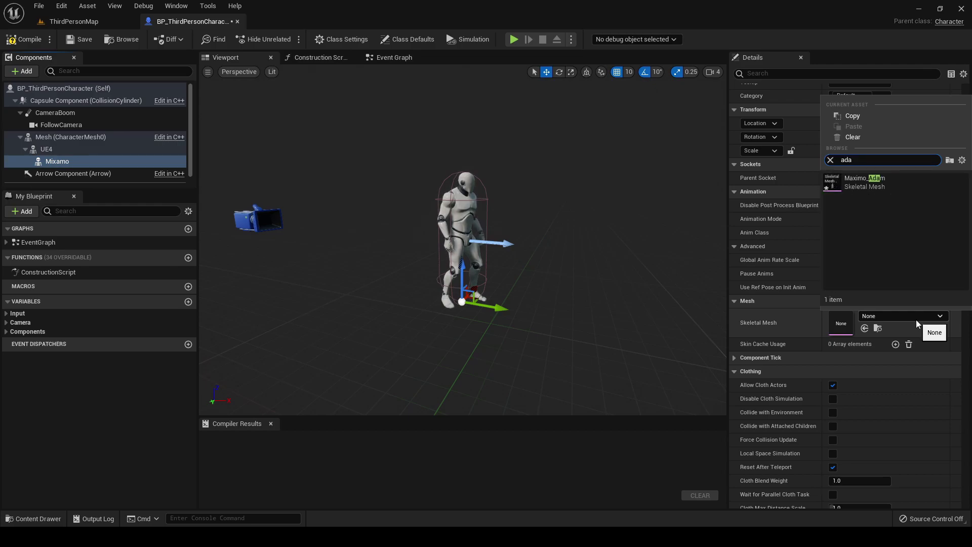
{"action": "left_click", "coordinate": [867, 182]}
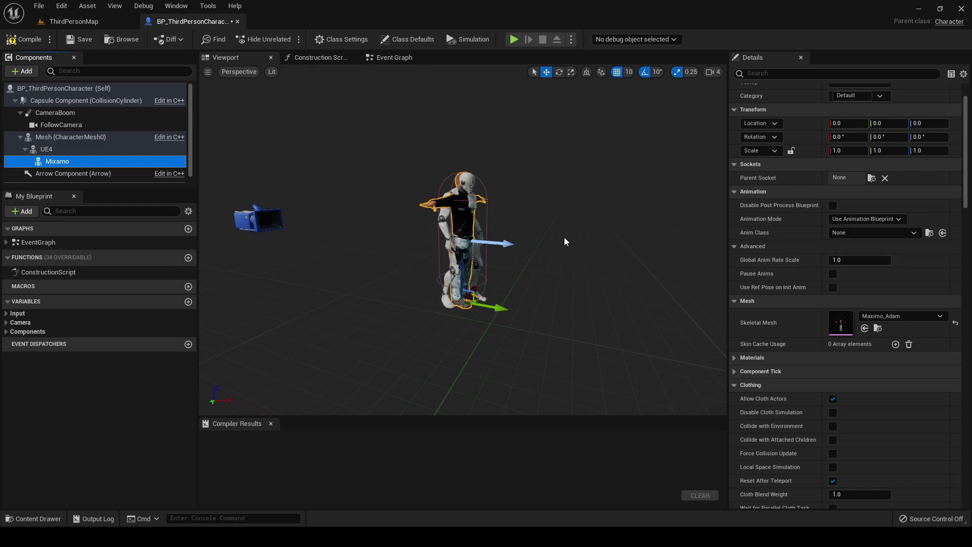
Create an Animation Blueprint named ABP_Mixamo for Mixamo_Adam_Skeleton in the ThirdPerson/Blueprints folder
{"action": "key", "text": "ctrl+space"}
{"action": "scroll", "coordinate": [84, 444], "scroll_direction": "down", "scroll_amount": 6}
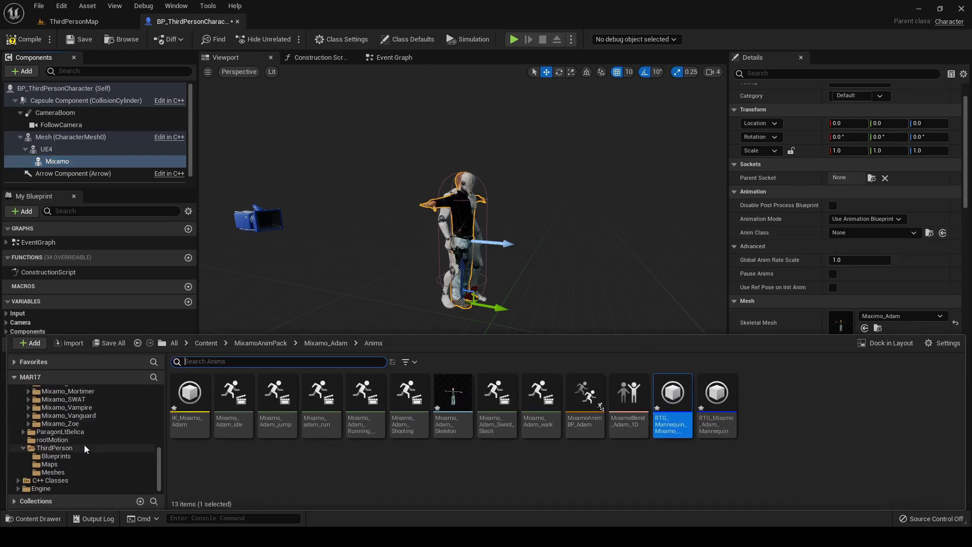
{"action": "left_click", "coordinate": [59, 457]}
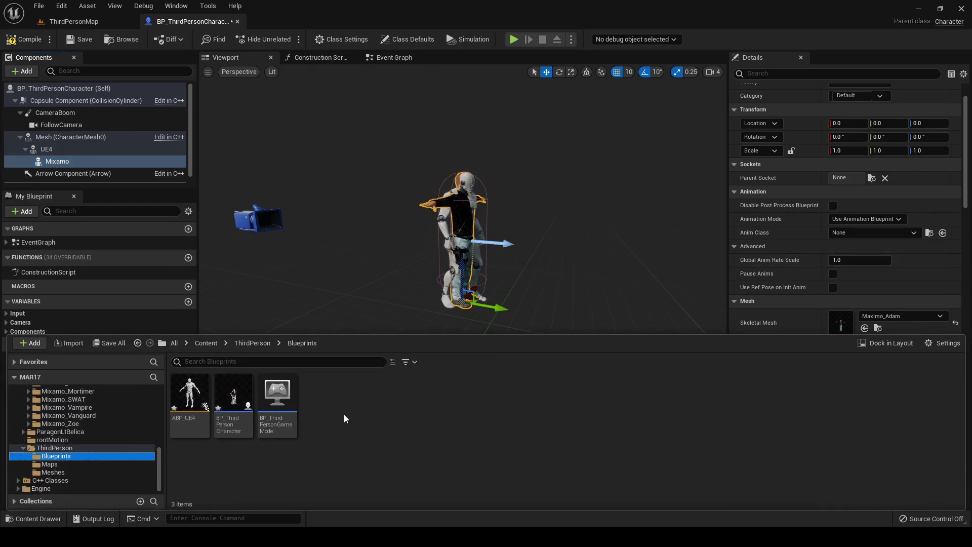
{"action": "right_click", "coordinate": [344, 414]}
{"action": "mouse_move", "coordinate": [427, 231]}
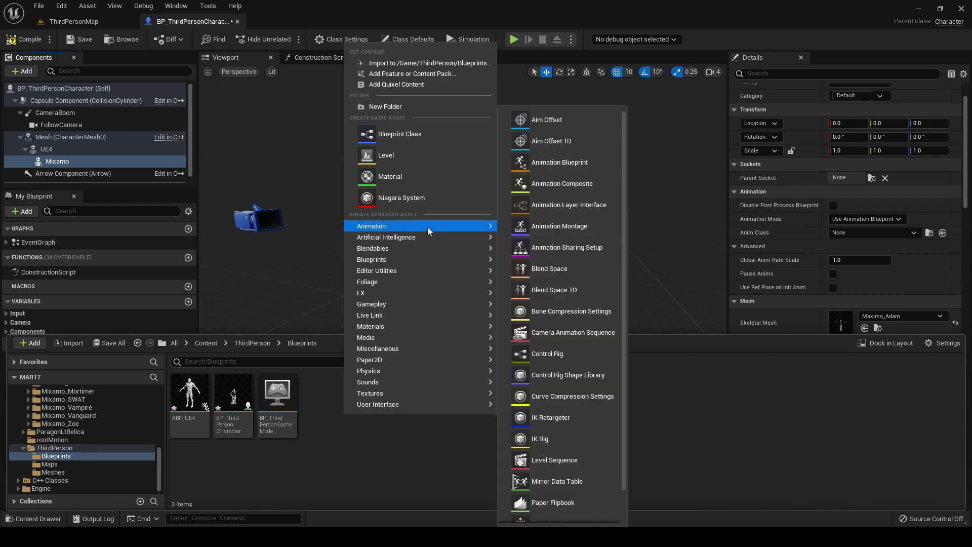
{"action": "left_click", "coordinate": [577, 163]}
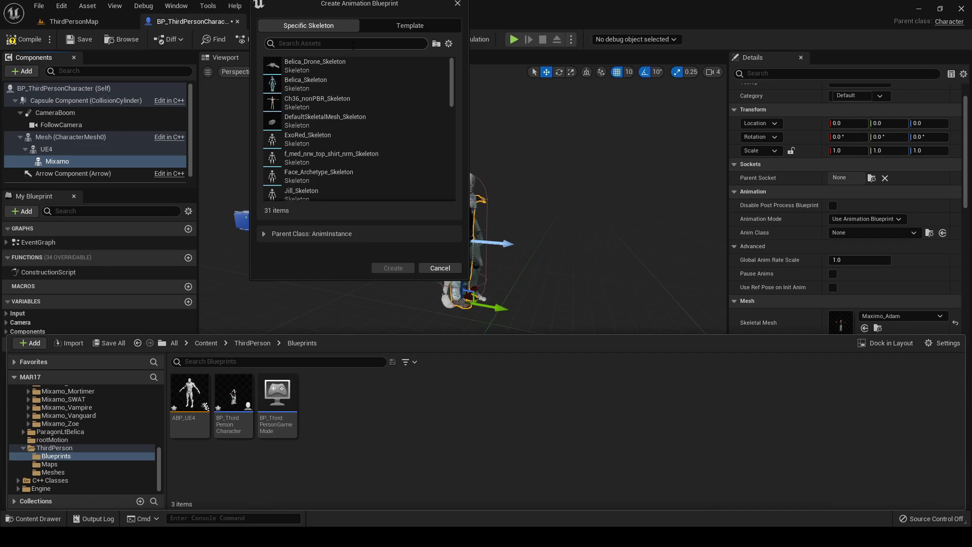
{"action": "type", "text": "ada"}
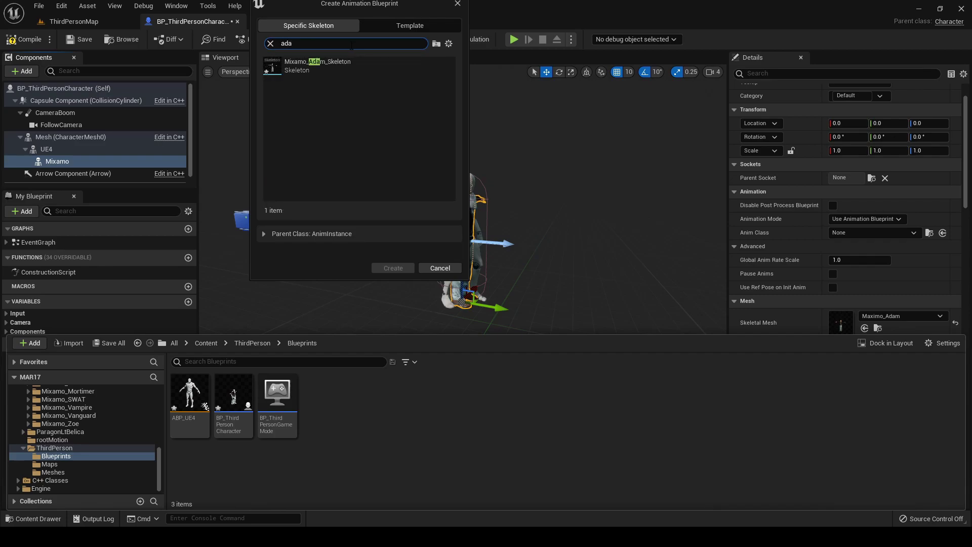
{"action": "left_click", "coordinate": [317, 65]}
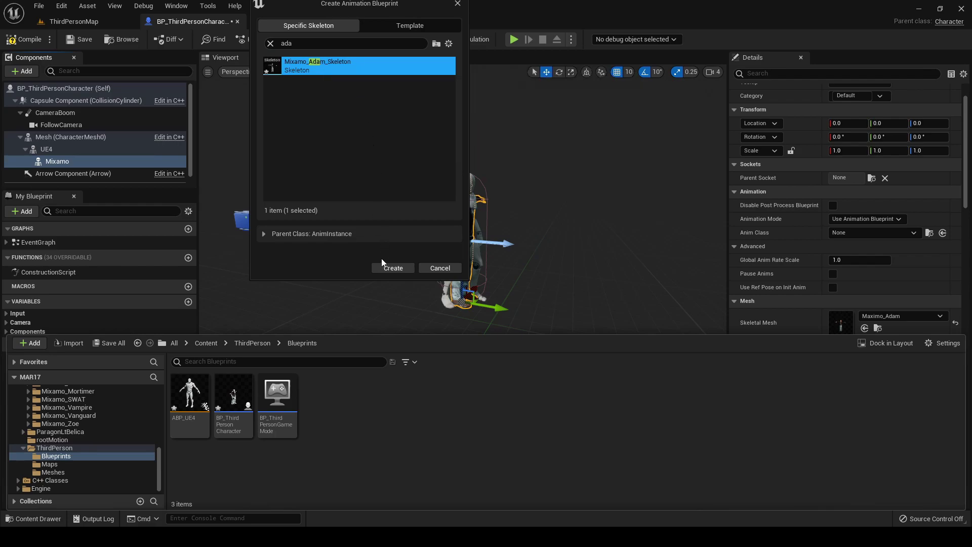
{"action": "left_click", "coordinate": [392, 269]}
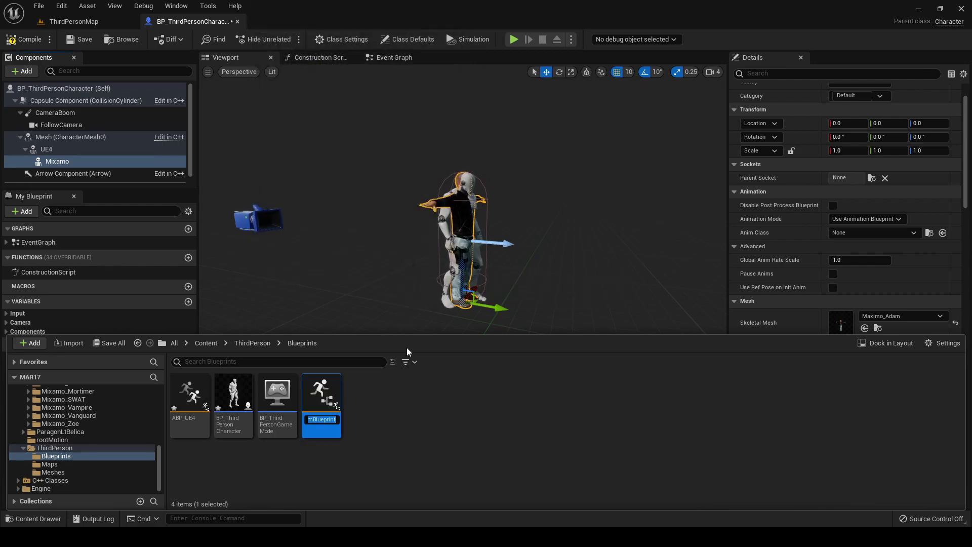
{"action": "type", "text": "AB"}
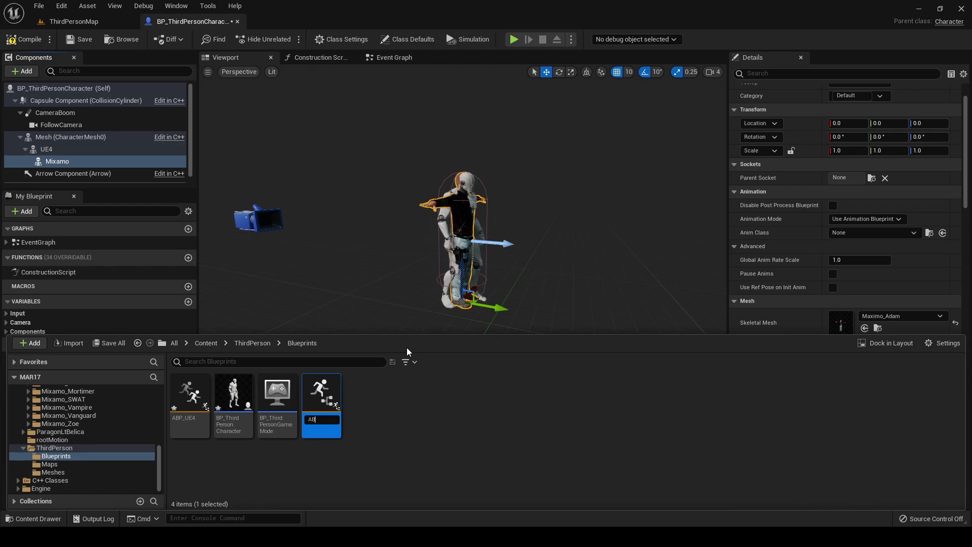
{"action": "type", "text": "P_Mixamo"}
{"action": "key", "text": "Return"}
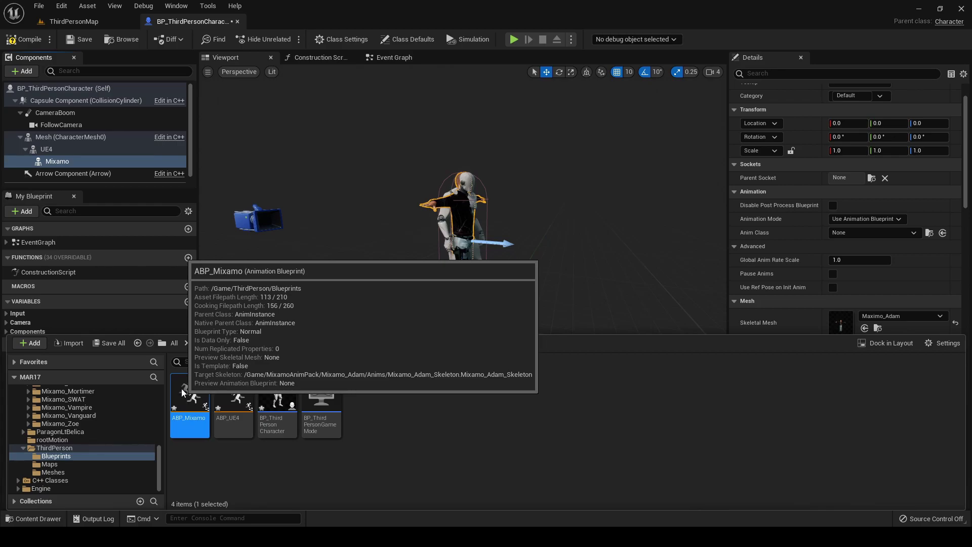
Open ABP_Mixamo and add a Retarget Pose From Mesh node to its AnimGraph
{"action": "double_click", "coordinate": [181, 388]}
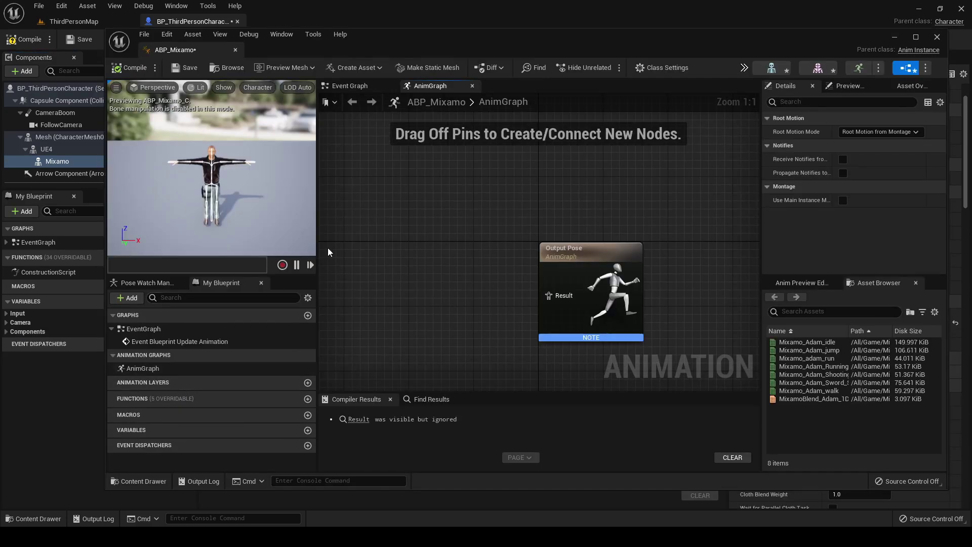
{"action": "right_click", "coordinate": [386, 282]}
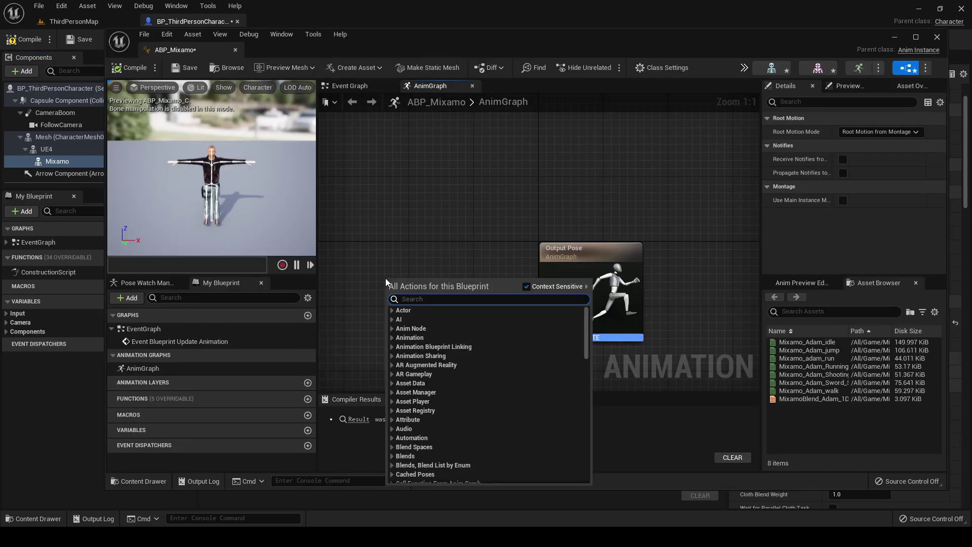
{"action": "type", "text": "ret"}
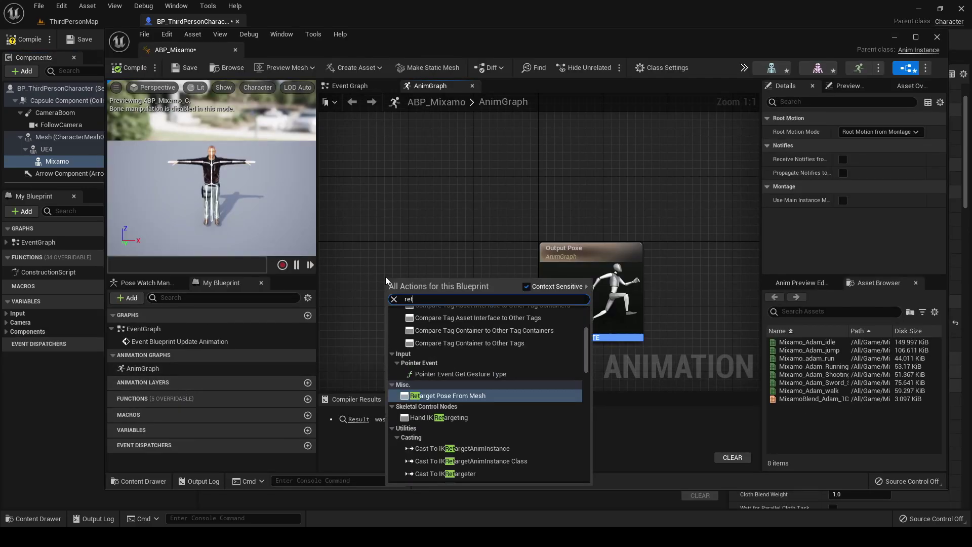
{"action": "left_click", "coordinate": [475, 397]}
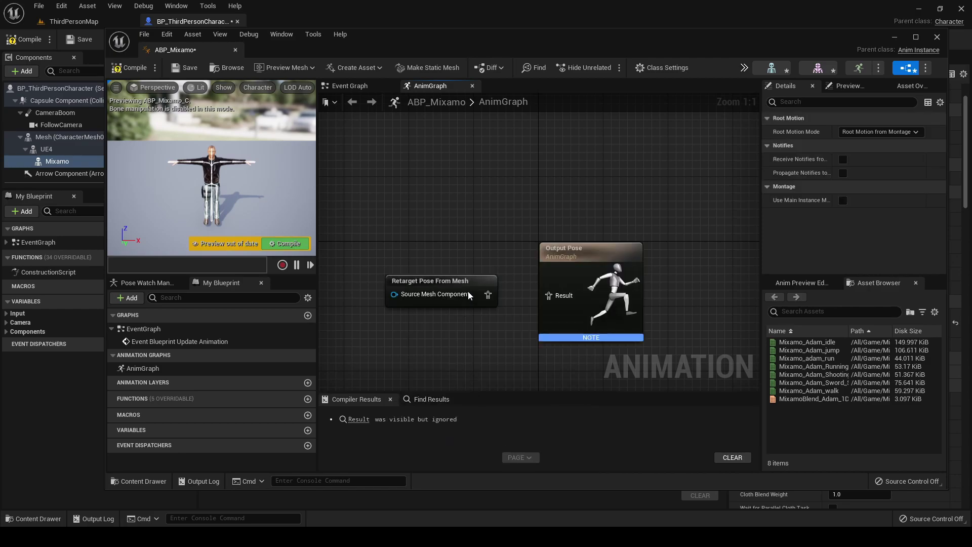
Set the Retarget Pose From Mesh node's IKRetargeter Asset to RTG_Mannequin_Mixamo_Adam, with Use Attached Parent enabled
{"action": "left_click", "coordinate": [469, 281]}
{"action": "left_click", "coordinate": [843, 132]}
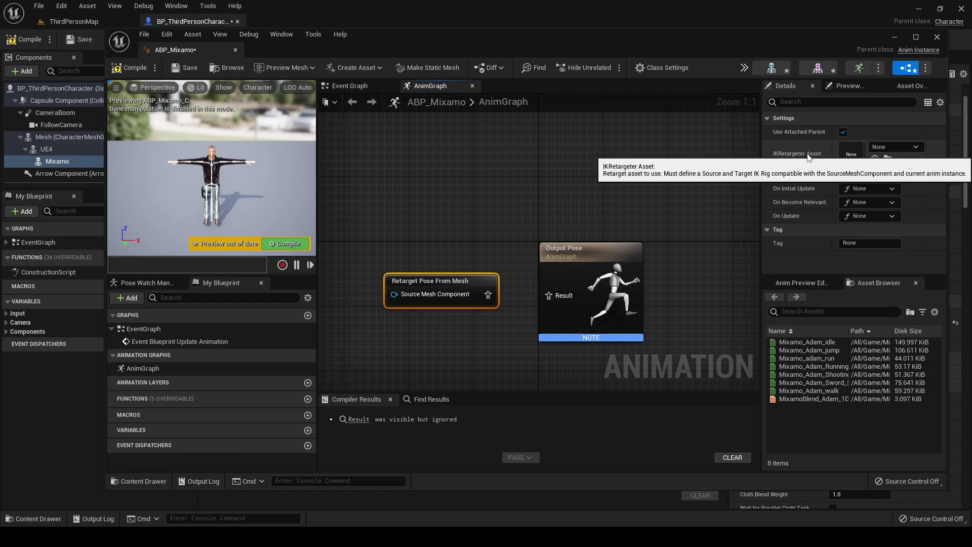
{"action": "left_click", "coordinate": [894, 147]}
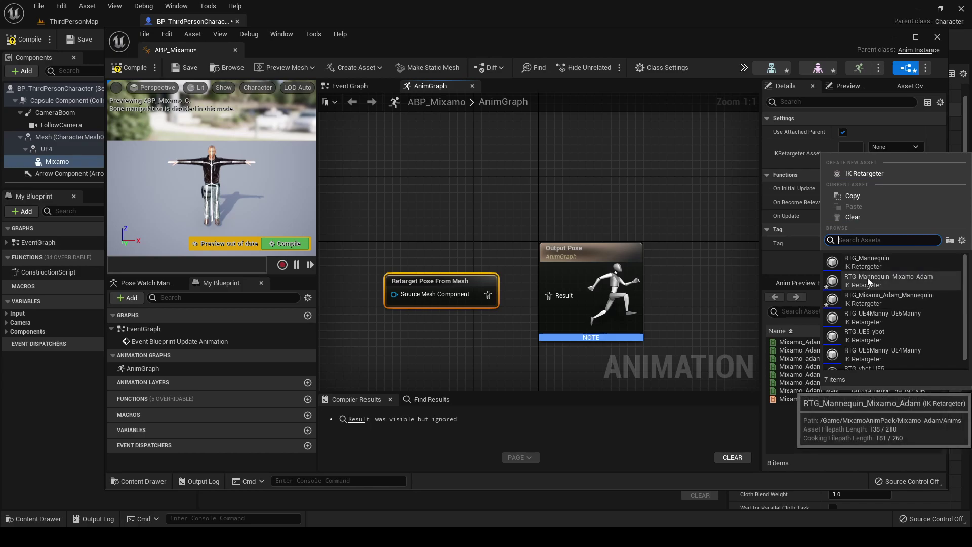
{"action": "left_click", "coordinate": [907, 278]}
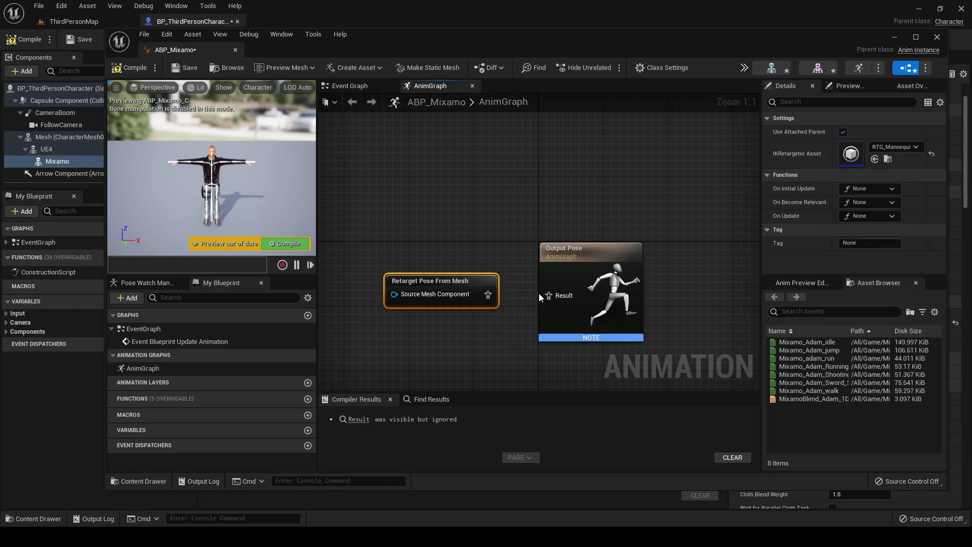
Connect the Retarget Pose From Mesh node to the Output Pose's Result, then compile and close ABP_Mixamo
{"action": "left_click_drag", "start_coordinate": [490, 295], "coordinate": [551, 298]}
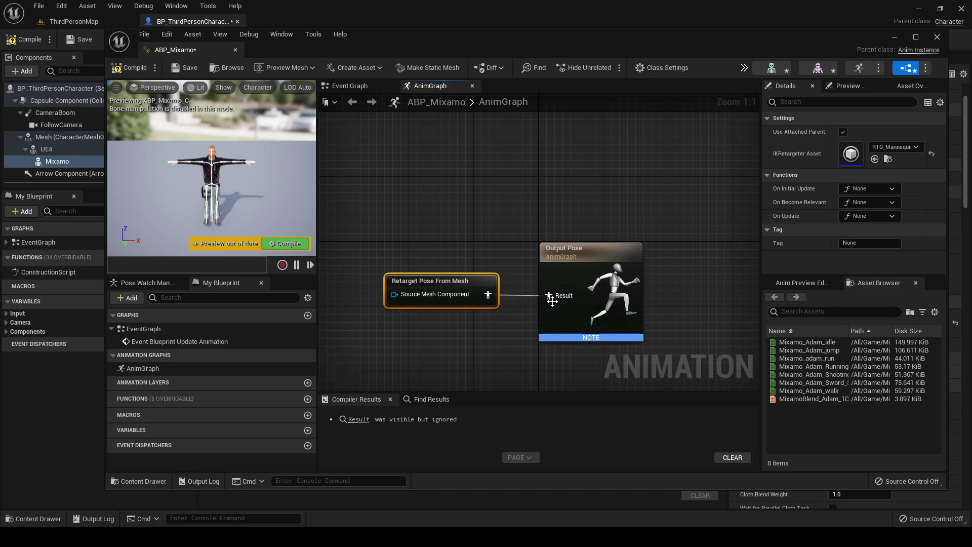
{"action": "left_click", "coordinate": [287, 242]}
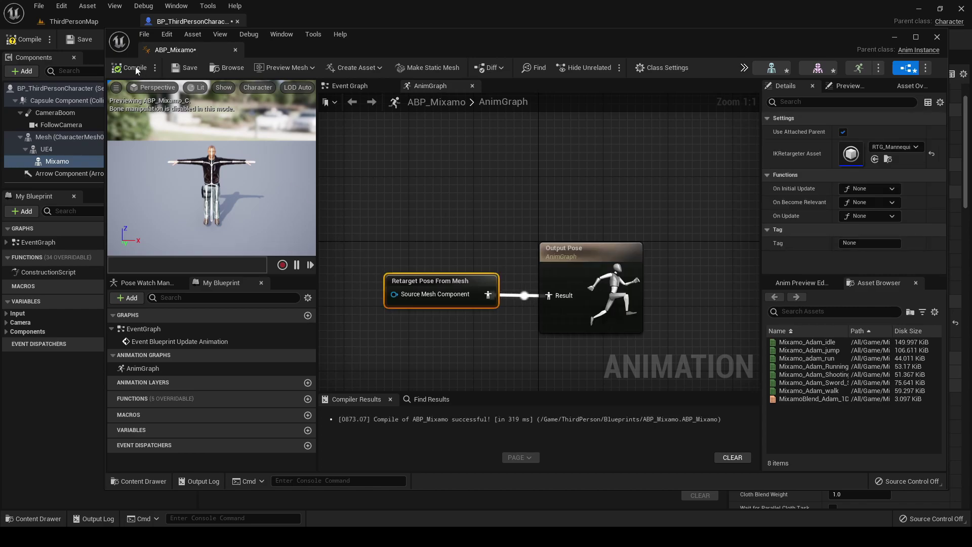
{"action": "left_click", "coordinate": [235, 49]}
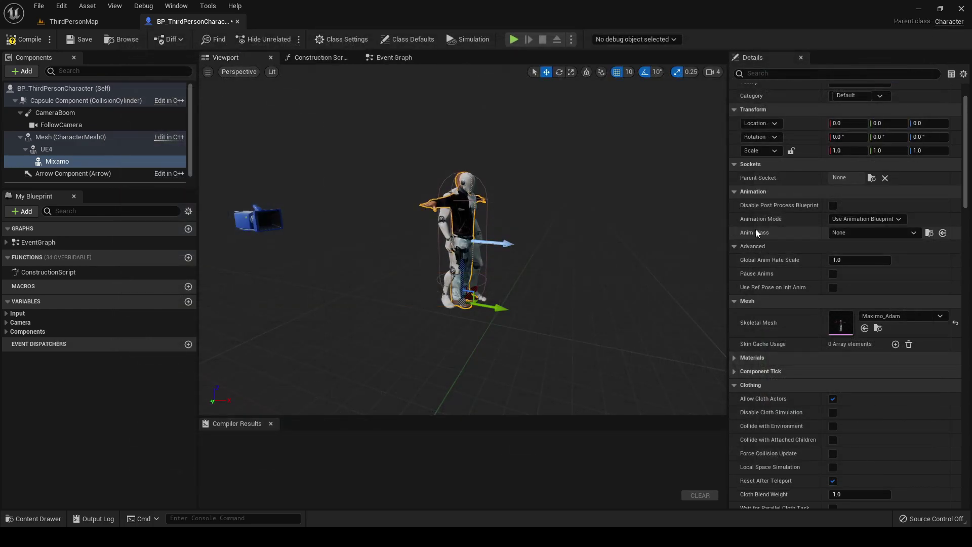
Set the Mixamo component's Anim Class to ABP_Mixamo in BP_ThirdPersonCharacter
{"action": "left_click", "coordinate": [887, 233]}
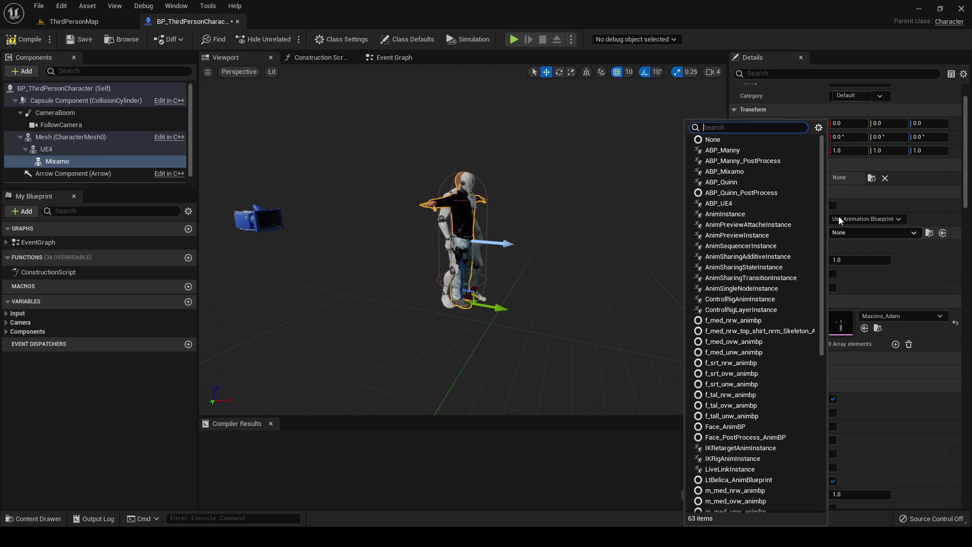
{"action": "left_click", "coordinate": [724, 171]}
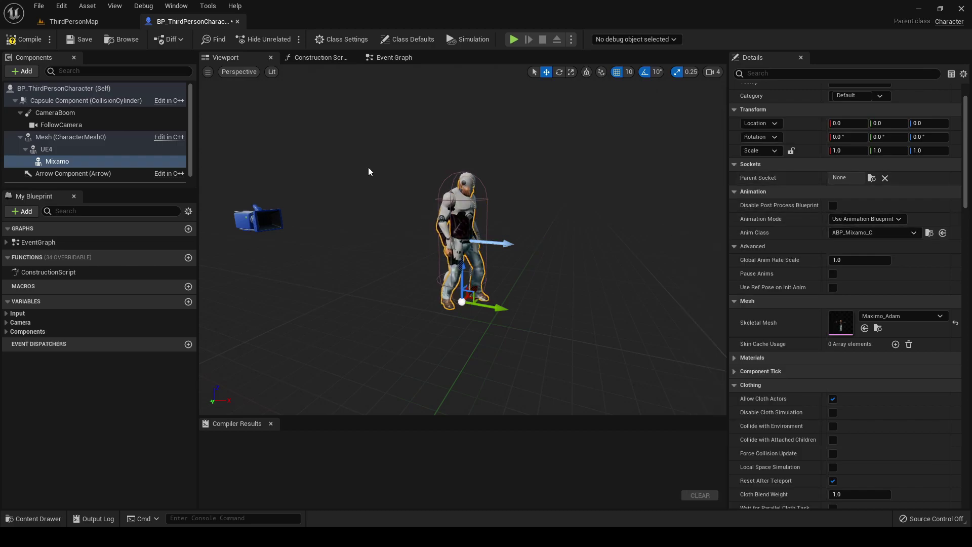
Play ThirdPersonMap and run the character around to check the Mixamo mesh's retargeted animation, then stop the session
{"action": "left_click", "coordinate": [91, 21]}
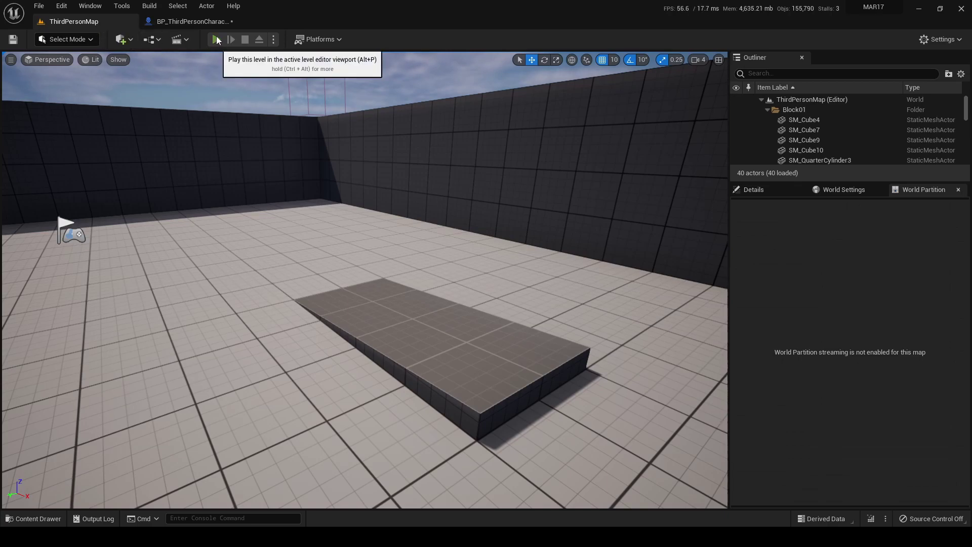
{"action": "key", "text": "alt+p"}
{"action": "key", "text": "w"}
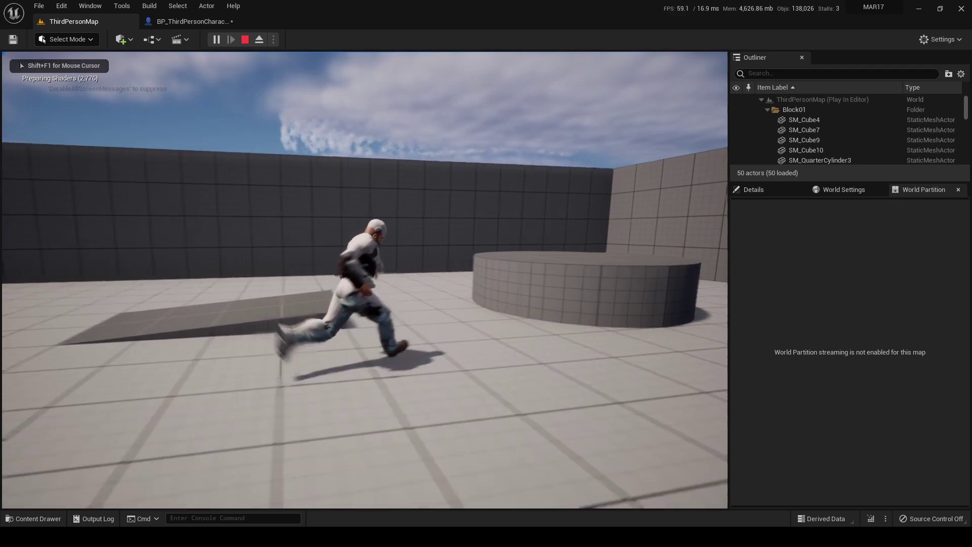
{"action": "key", "text": "s"}
{"action": "key", "text": "w"}
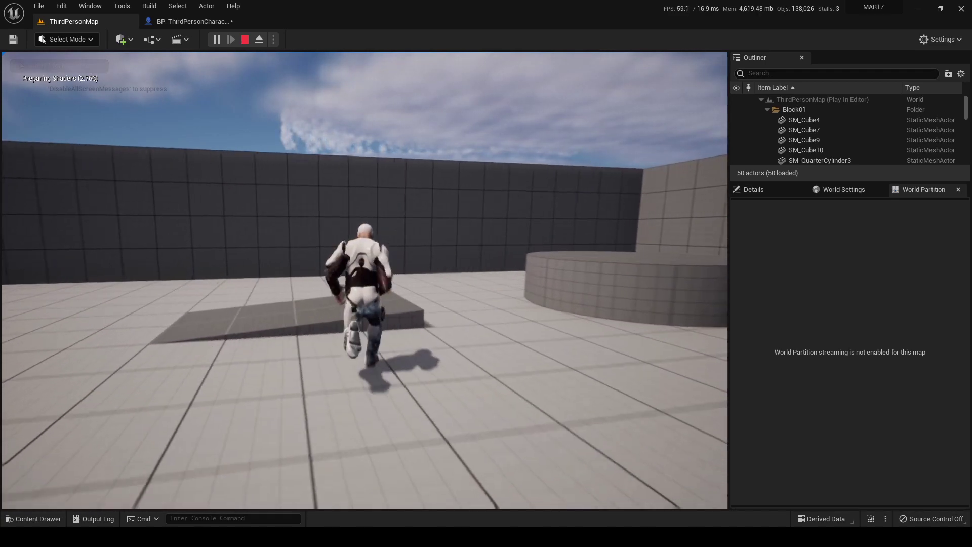
{"action": "key", "text": "shift+F1"}
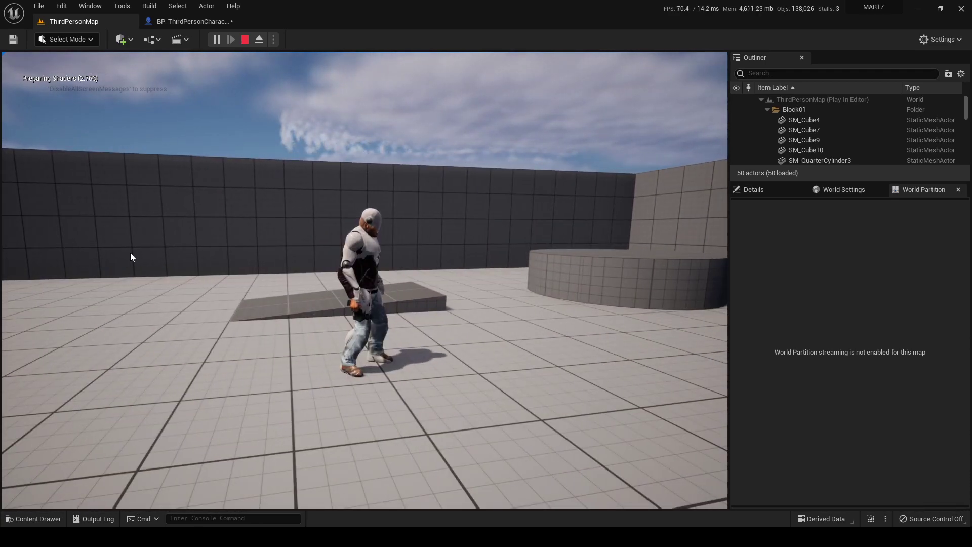
{"action": "key", "text": "Escape"}
In BP_ThirdPersonCharacter, turn off Visible on the UE4 component and close the blueprint
{"action": "left_click", "coordinate": [188, 21]}
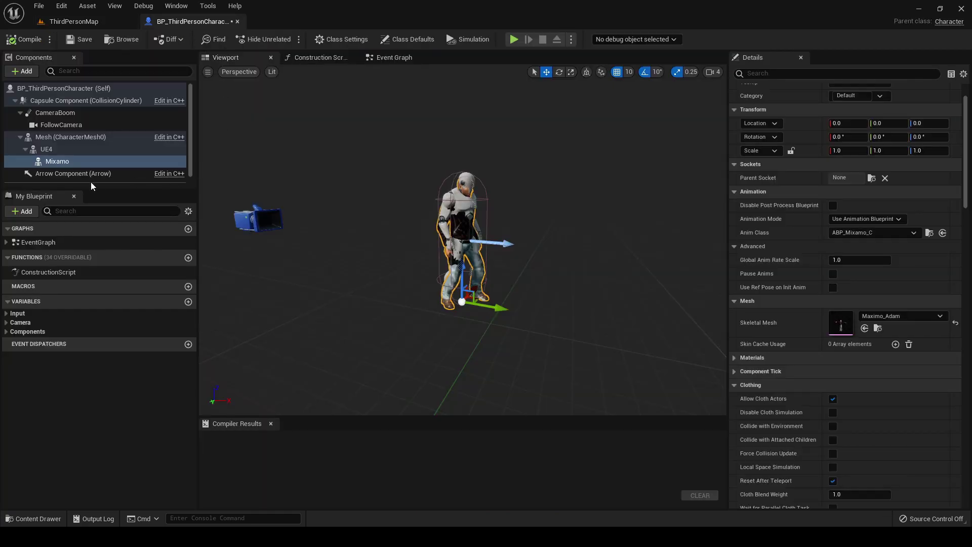
{"action": "left_click", "coordinate": [53, 149]}
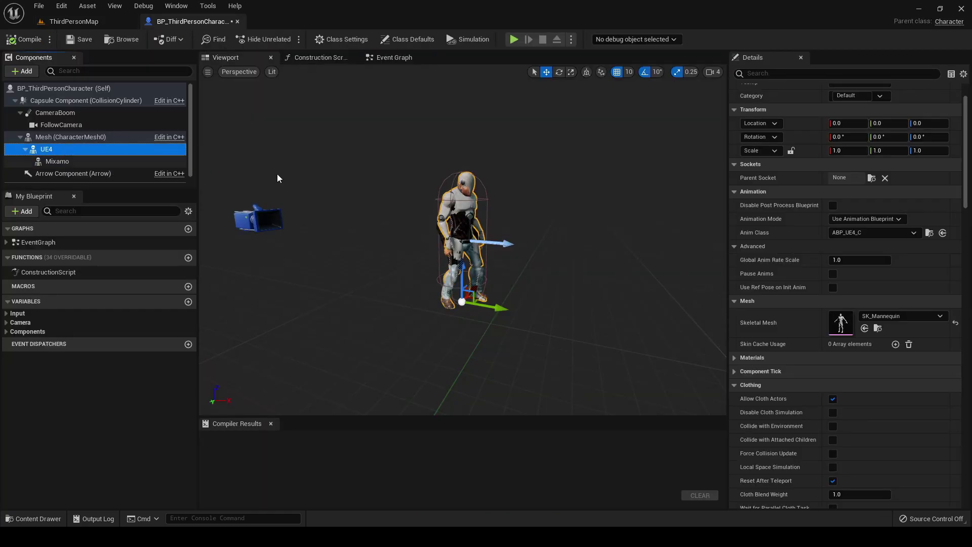
{"action": "left_click", "coordinate": [793, 74]}
{"action": "type", "text": "vis"}
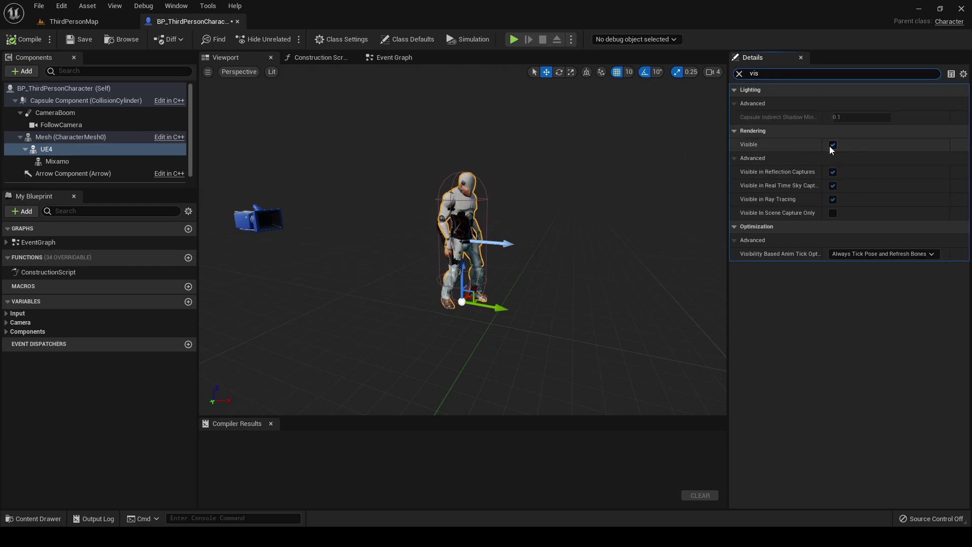
{"action": "left_click", "coordinate": [833, 147]}
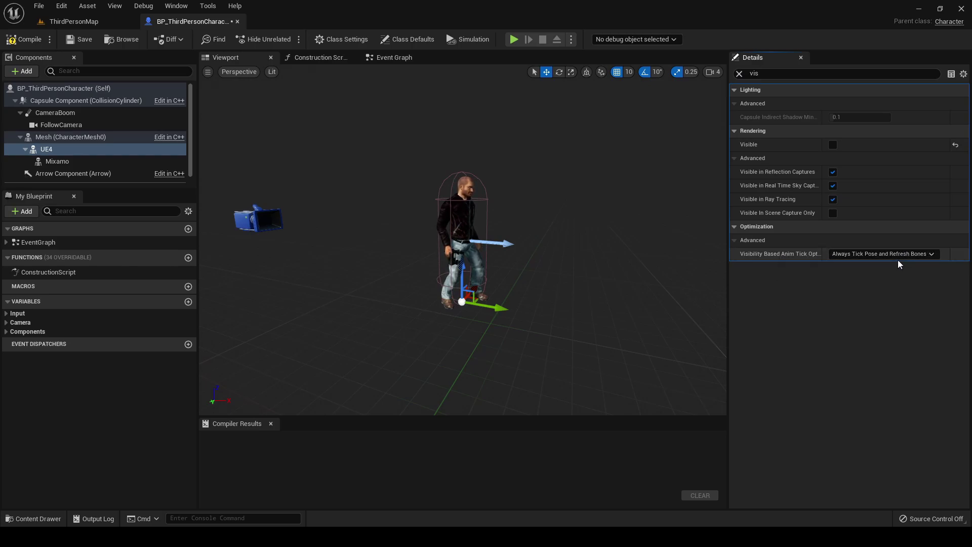
{"action": "left_click", "coordinate": [239, 22]}
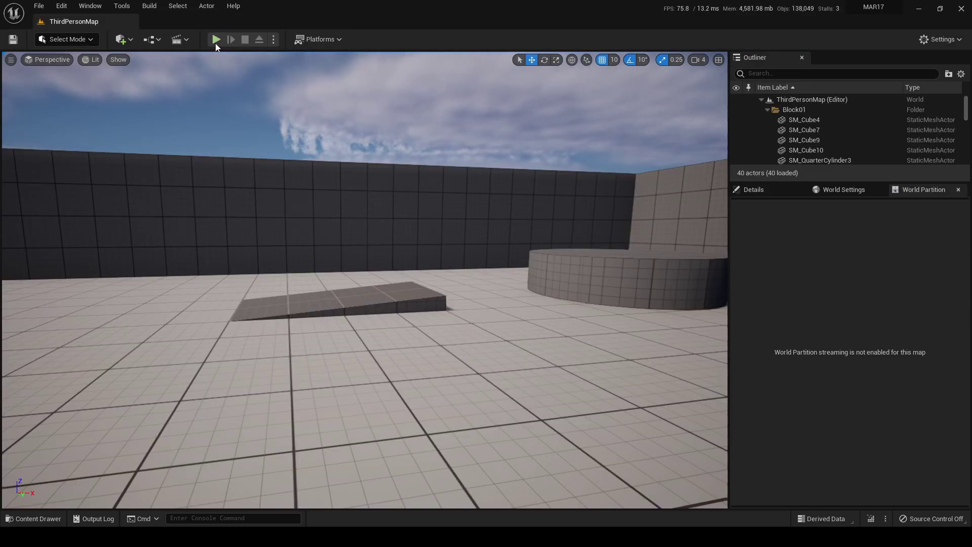
Play the level again and run and jump around the ramp to examine the Mixamo character's retargeted movement and foot placement
{"action": "left_click", "coordinate": [216, 40]}
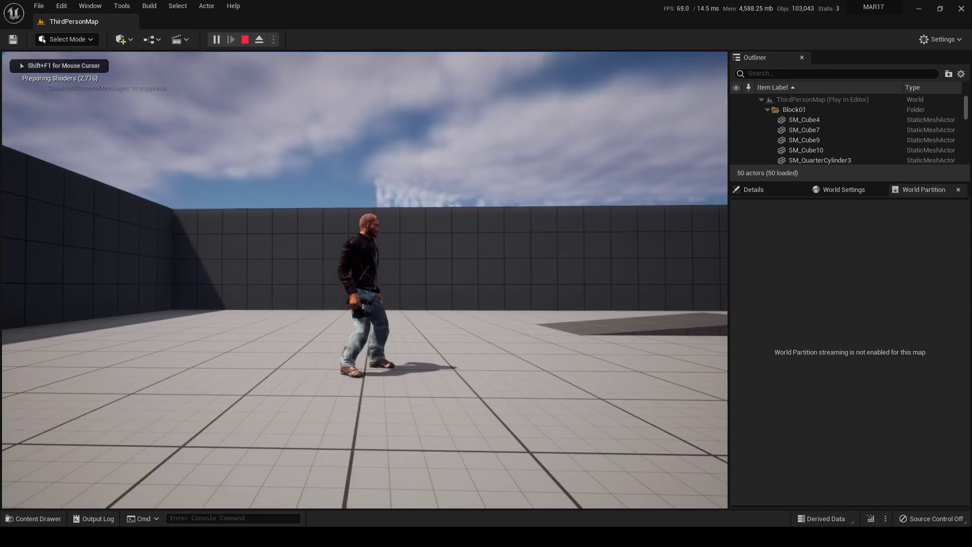
{"action": "key", "text": "d"}
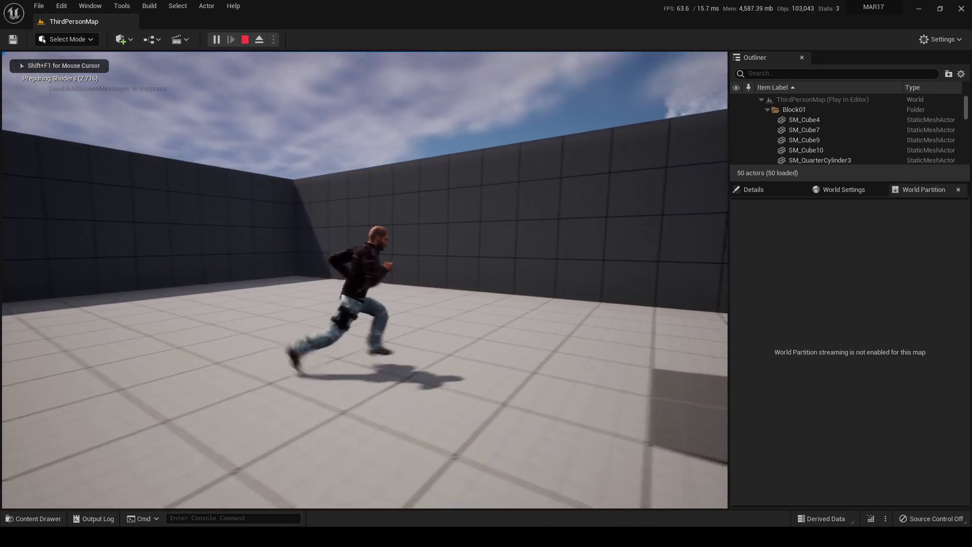
{"action": "key", "text": "s"}
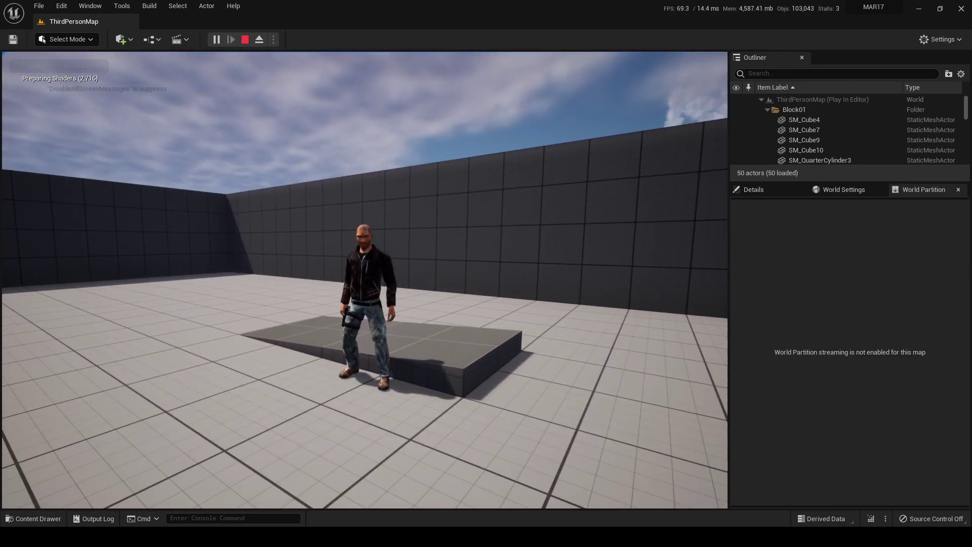
{"action": "key", "text": "w"}
{"action": "key", "text": "s"}
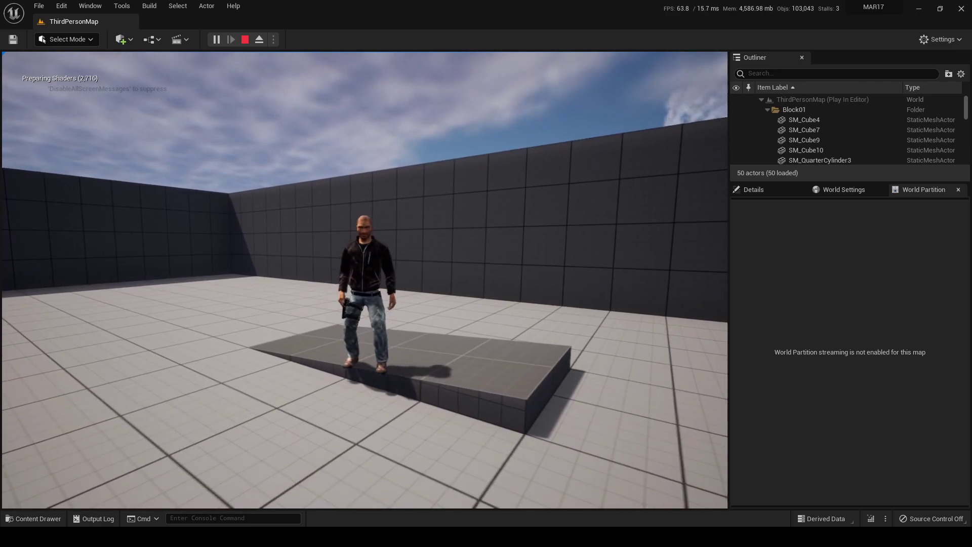
{"action": "key", "text": "d"}
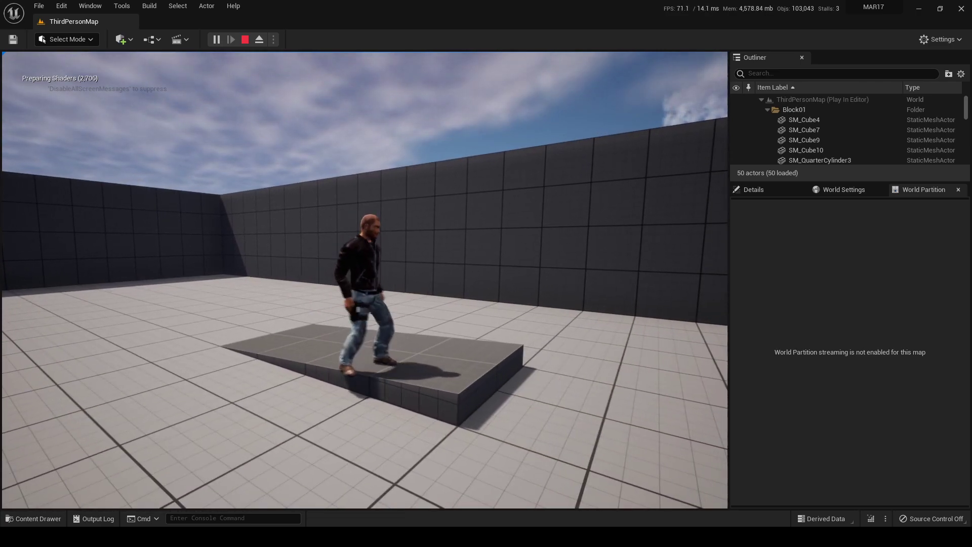
{"action": "key", "text": "s"}
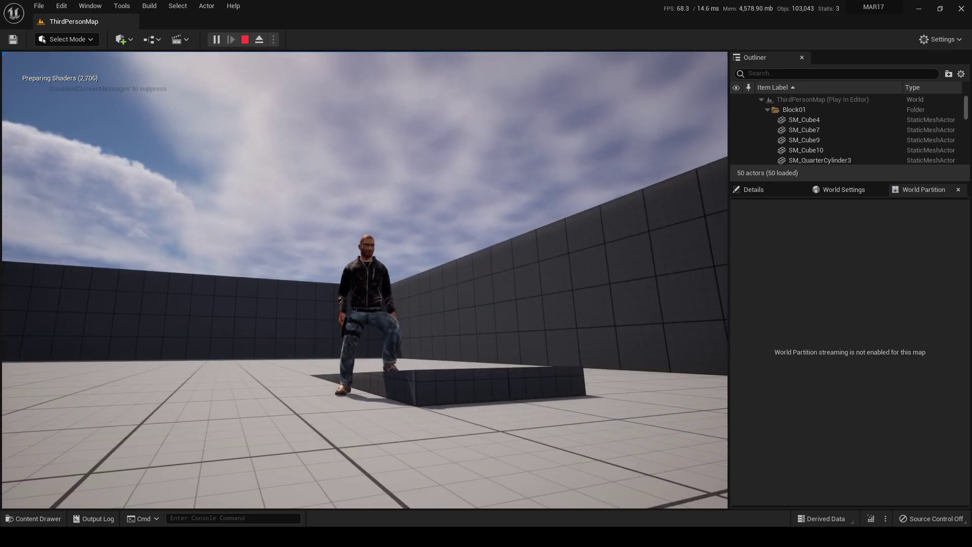
{"action": "key", "text": "w"}
{"action": "key", "text": "space"}
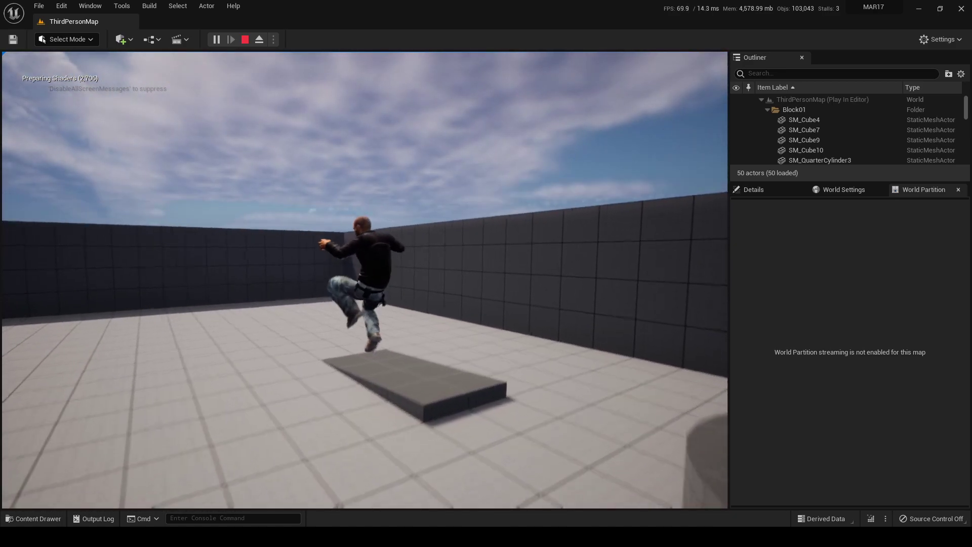
{"action": "key", "text": "w"}
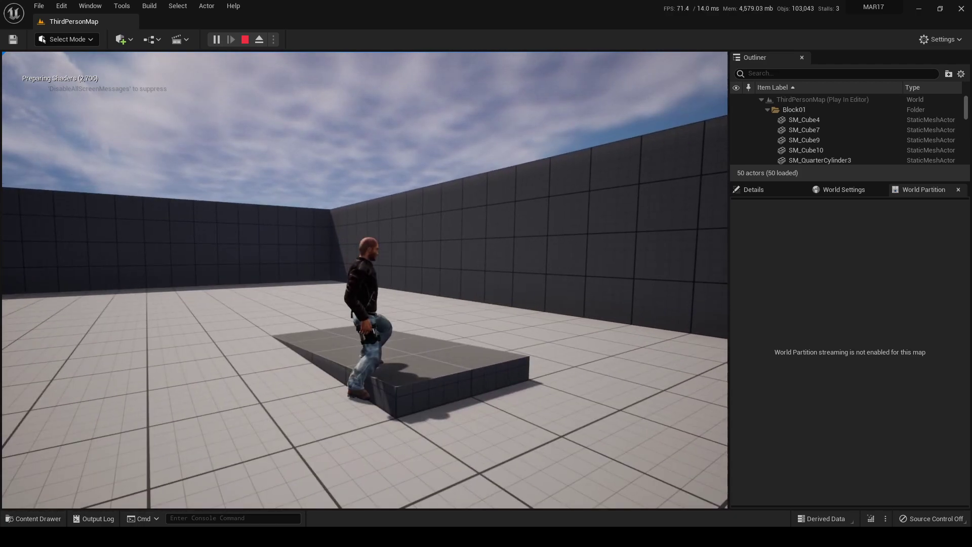
{"action": "key", "text": "s"}
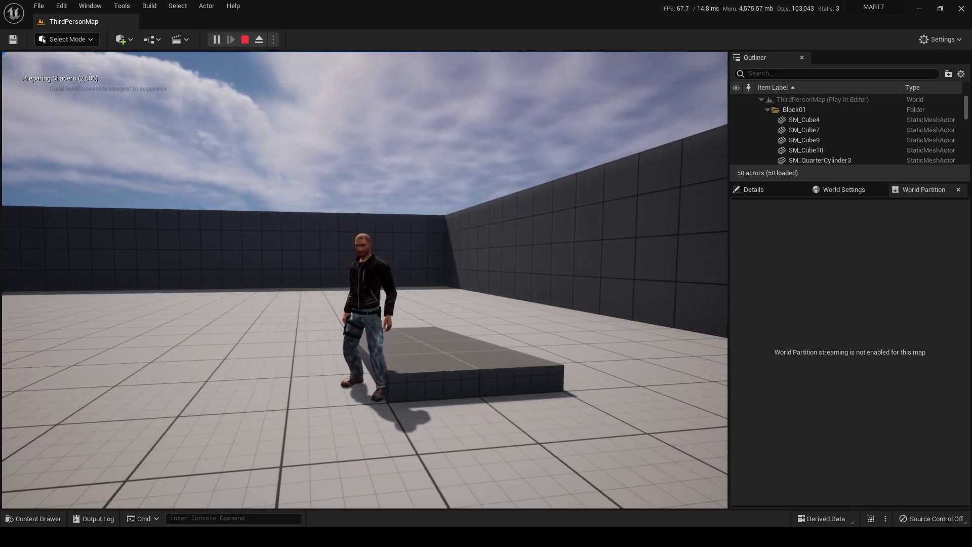